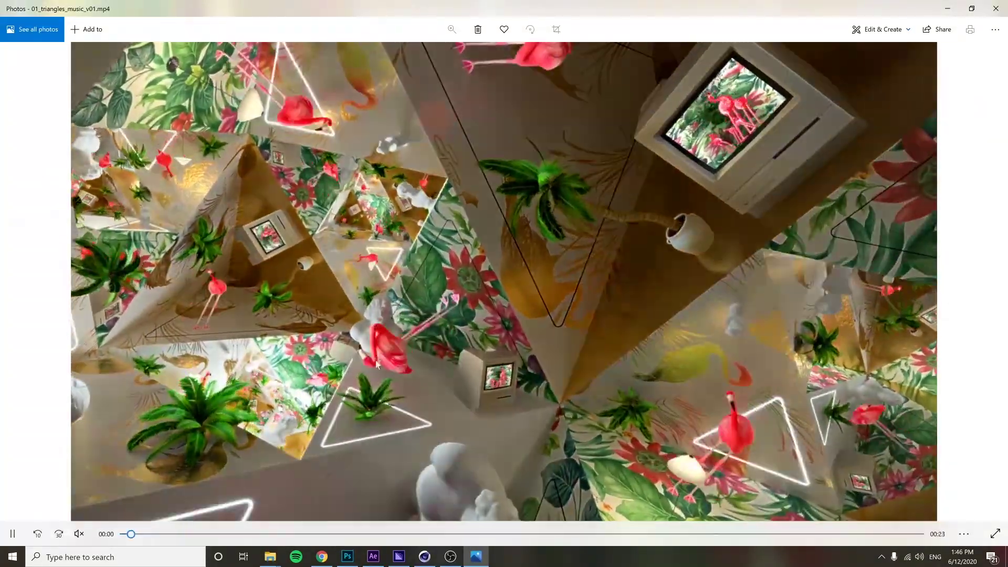
- Skip from the looping triangles video to 02_zoomIntoHole_music.mp4
key(Right)
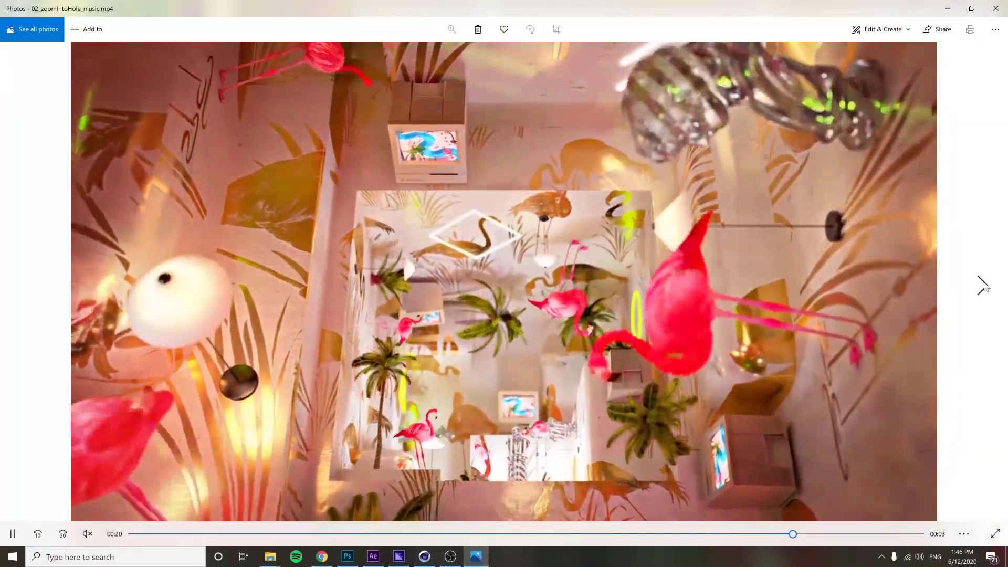
- Advance through 03_explainer_v01_1.mp4 to 04_1920px-Sierpinski_triangle.png
click(981, 286)
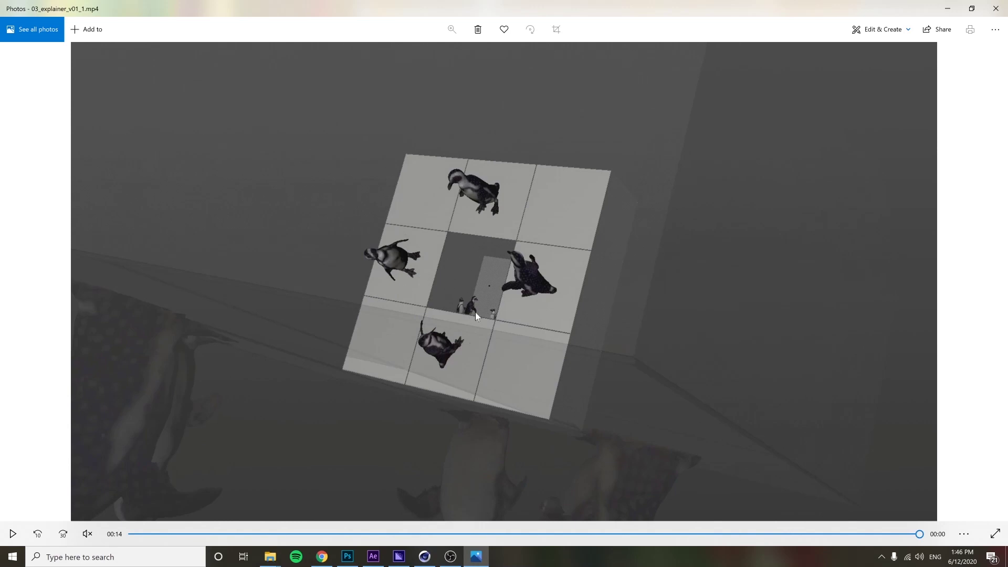
click(985, 290)
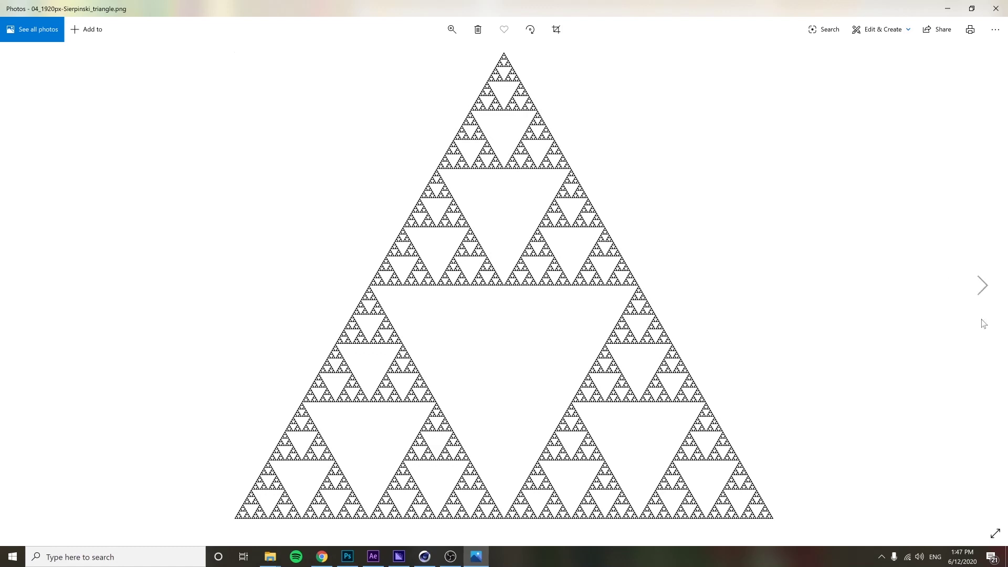
- Flip between the evolution diagram and the Sierpinski image, then advance to the next file
click(982, 286)
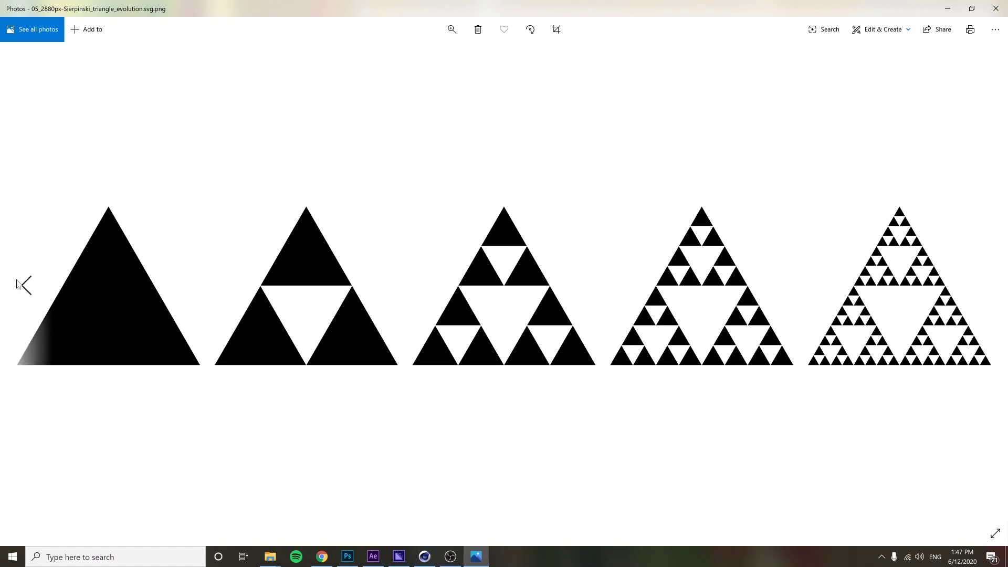
click(20, 285)
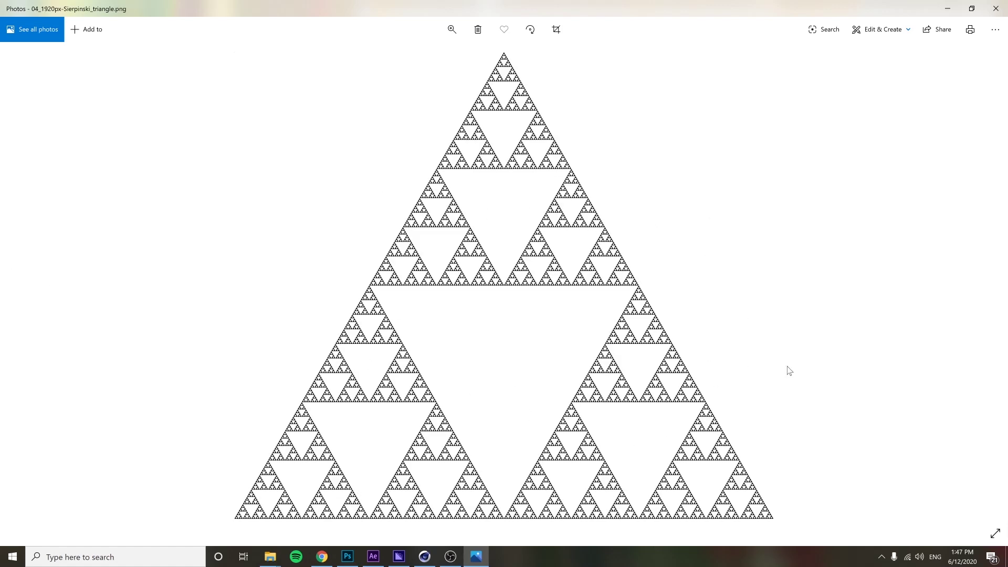
click(984, 285)
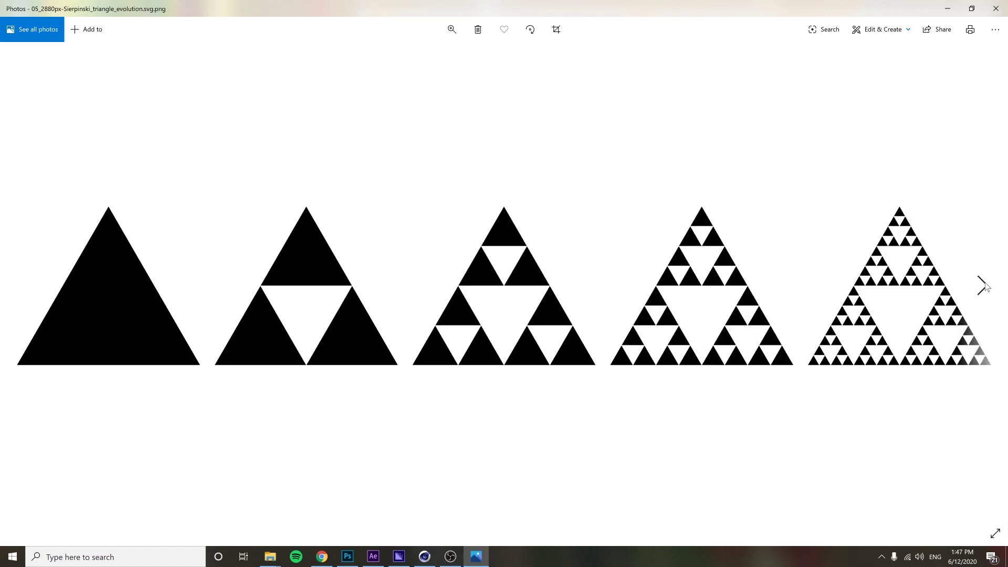
click(986, 286)
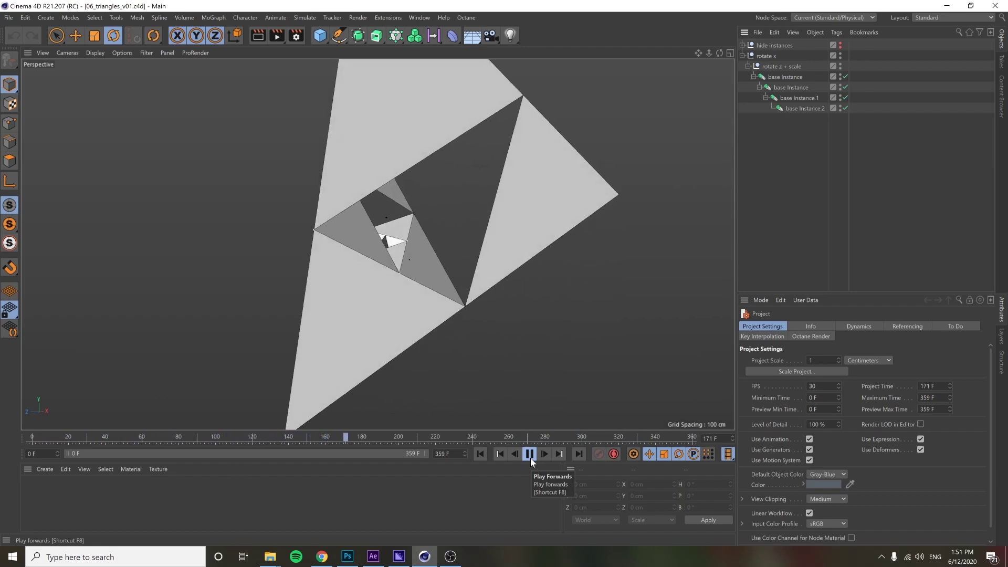
- Stop playback, rewind to frame 0 and orbit to face the triangles
click(530, 456)
drag(367, 434, 1, 446)
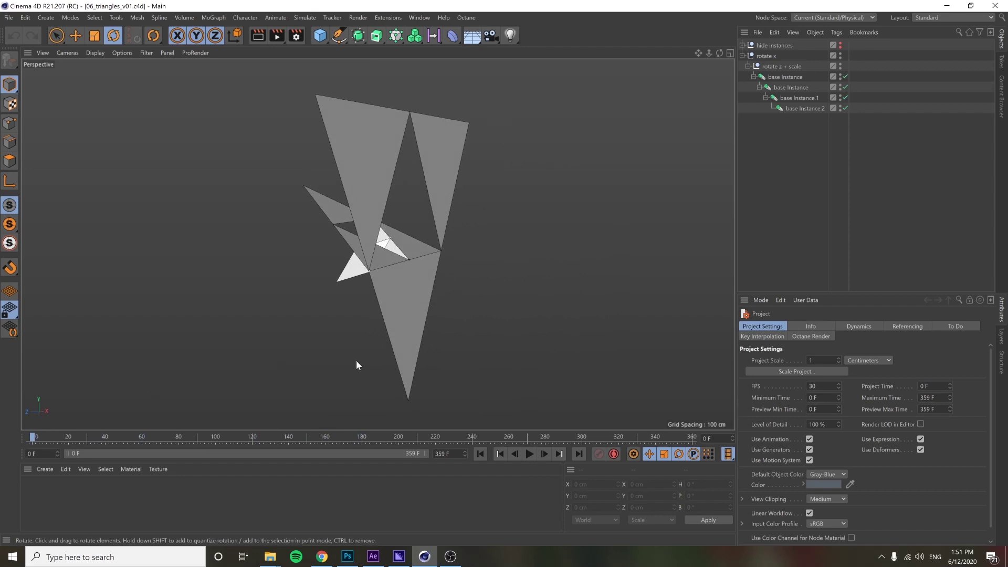
alt+drag(447, 329, 465, 216)
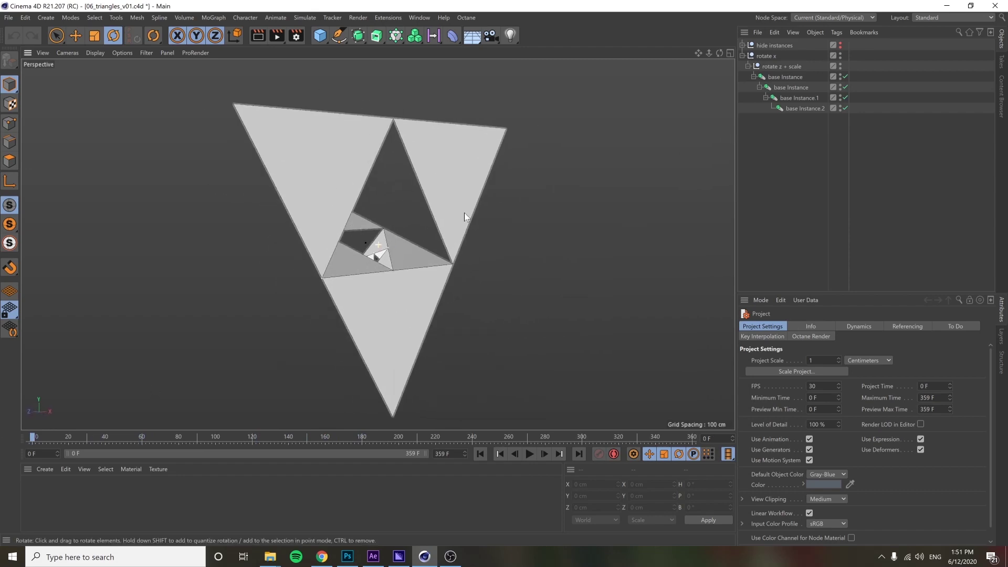
- Re-enable the top base Instance and the next nested one, orbiting to view them
click(845, 76)
alt+drag(519, 246, 453, 158)
scroll(392, 259, up, 3)
alt+drag(392, 259, 367, 295)
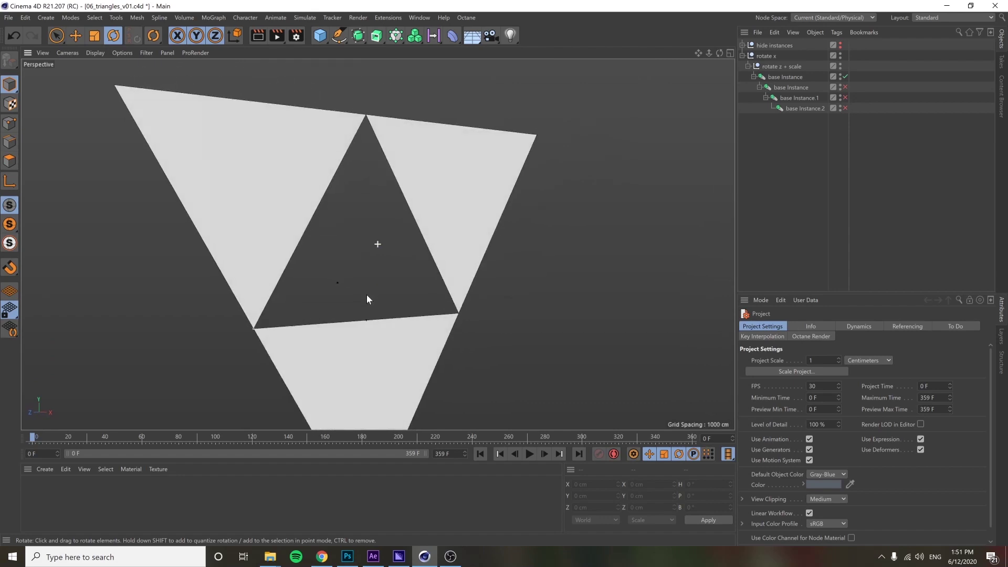
click(845, 87)
alt+drag(452, 285, 370, 295)
- Compare the last and first frames of the animation, then face the triangles head-on
click(577, 453)
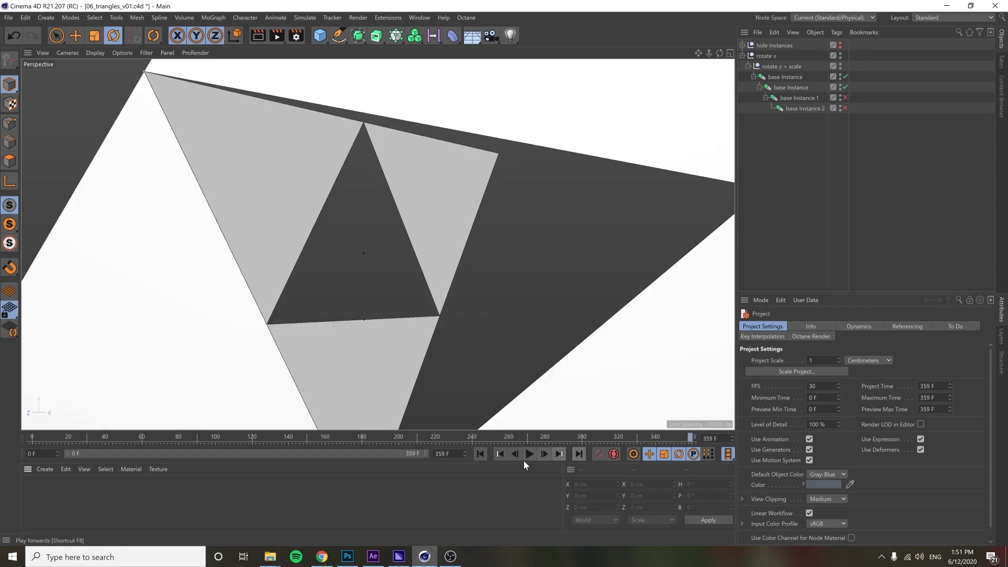
click(480, 453)
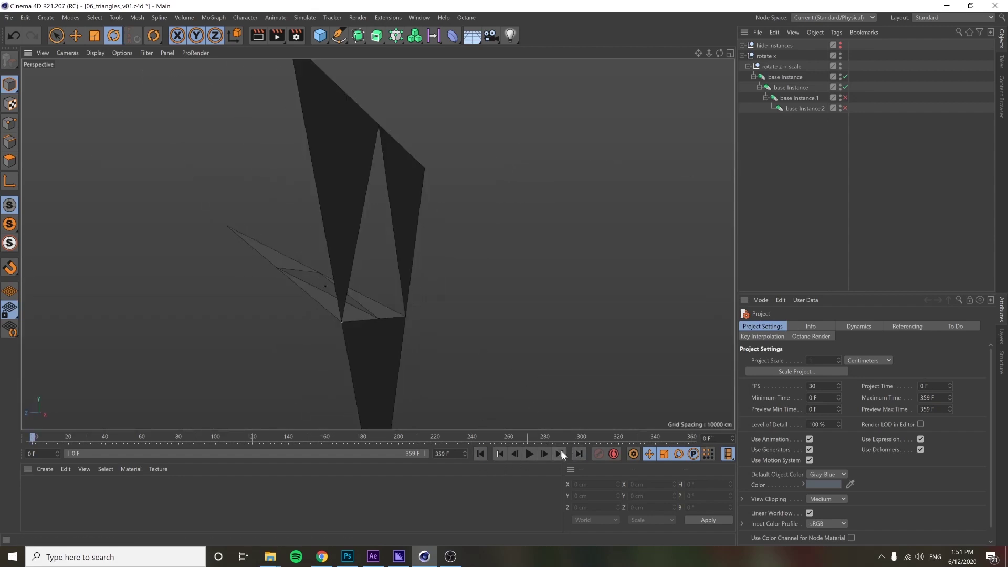
click(579, 454)
click(479, 453)
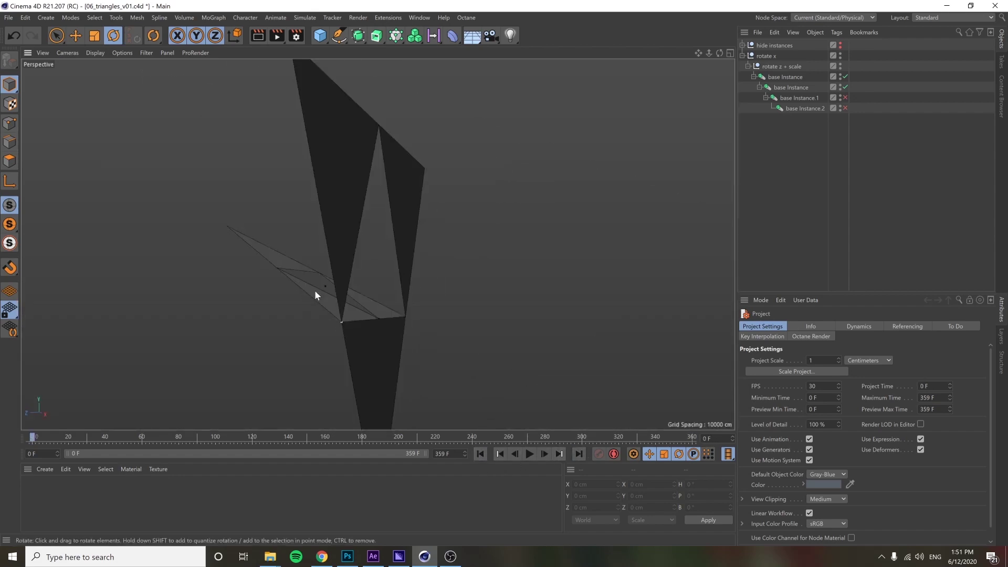
alt+drag(329, 295, 265, 299)
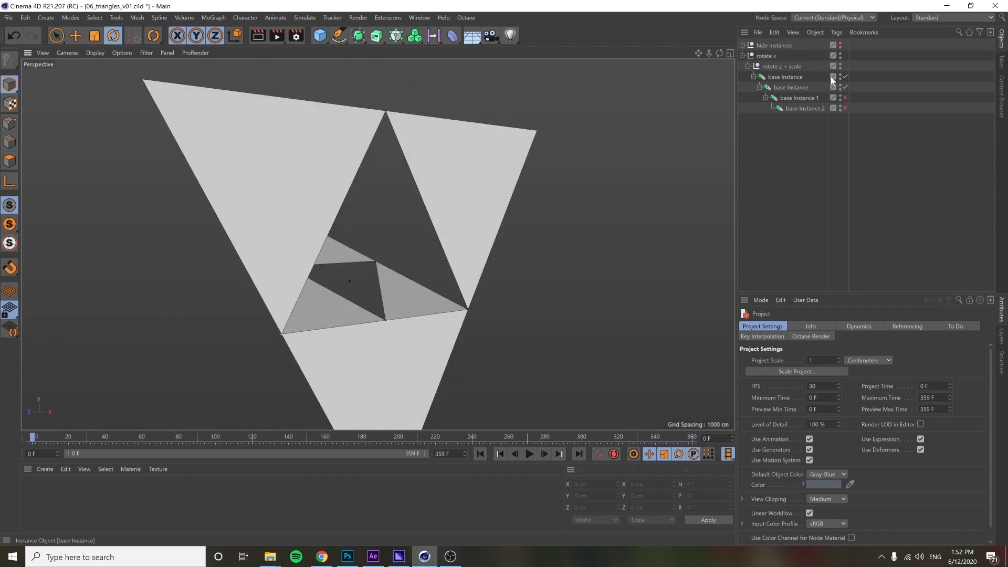
- Inspect the hide instances group's base null, its Extrude, and the base Instance objects
click(760, 53)
click(742, 45)
click(761, 55)
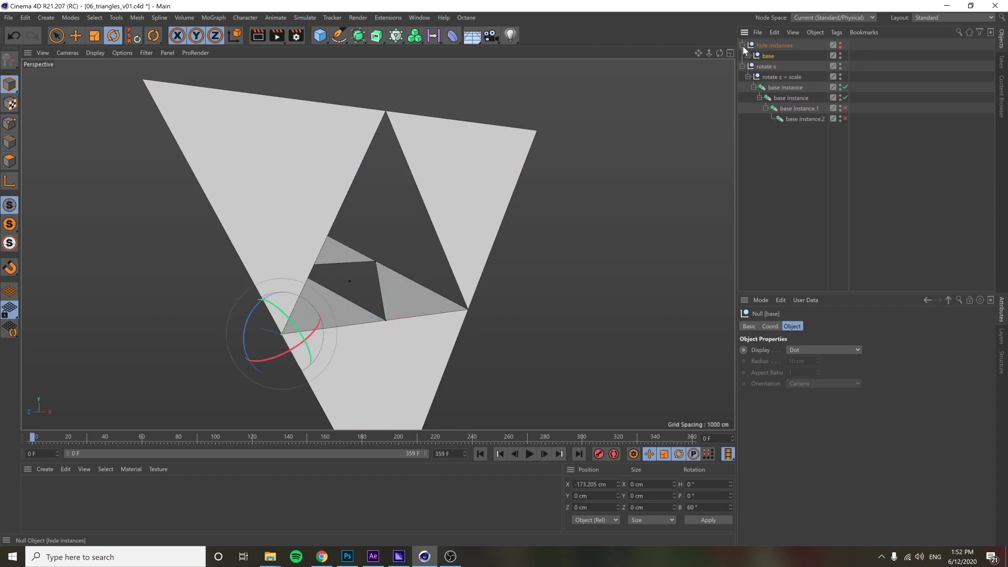
click(743, 45)
click(781, 87)
click(787, 108)
click(785, 76)
click(742, 45)
click(749, 55)
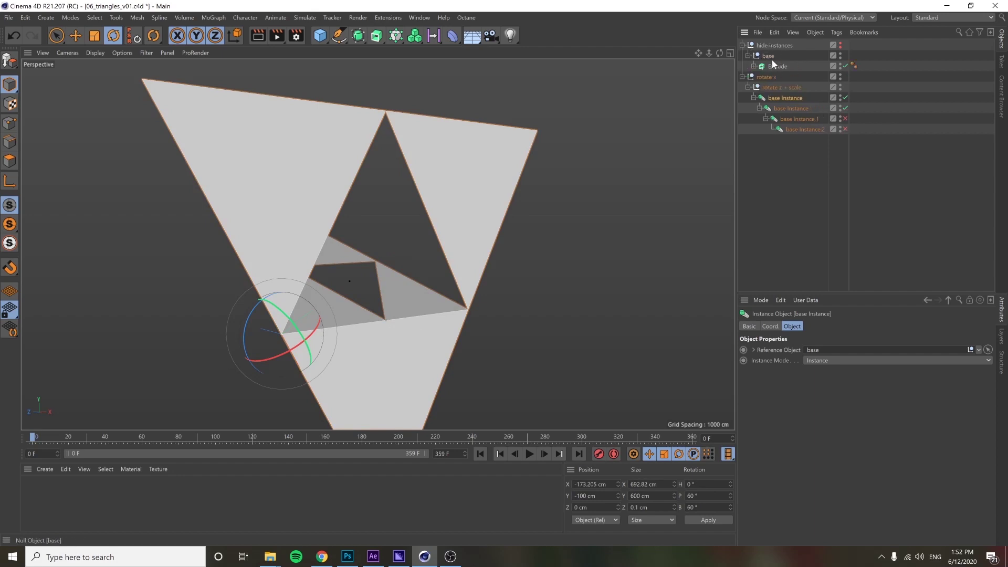
click(742, 45)
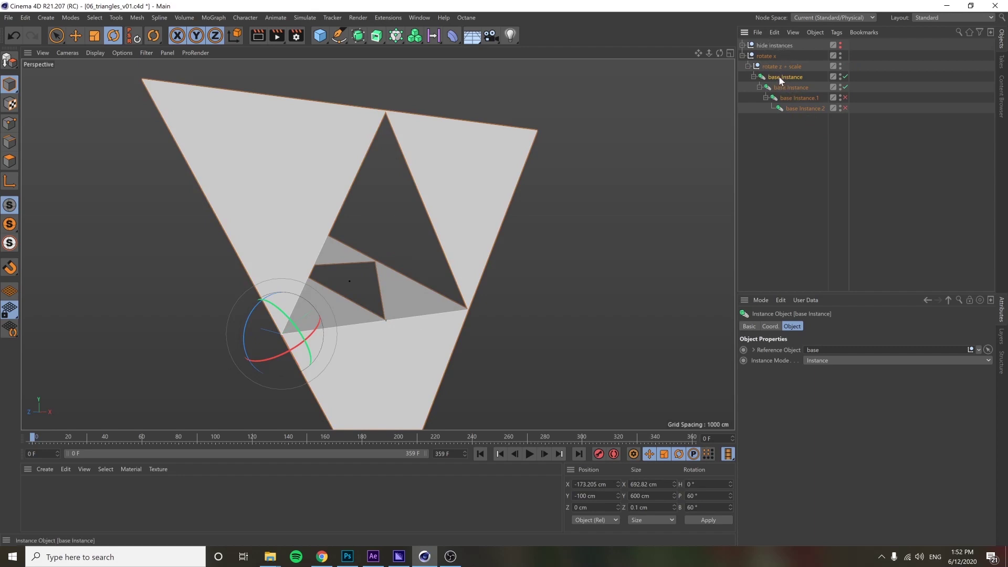
scroll(280, 309, up, 2)
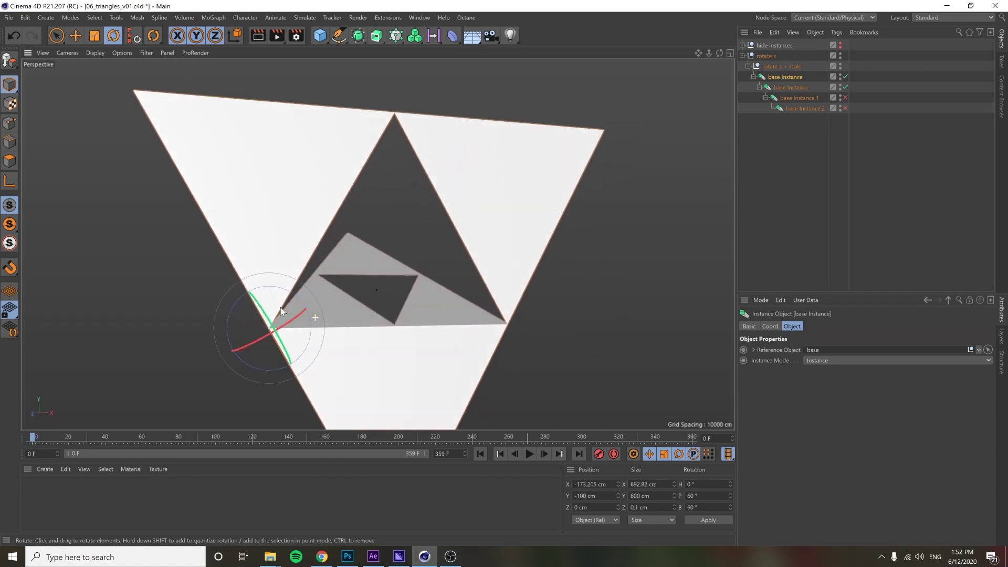
scroll(417, 303, down, 2)
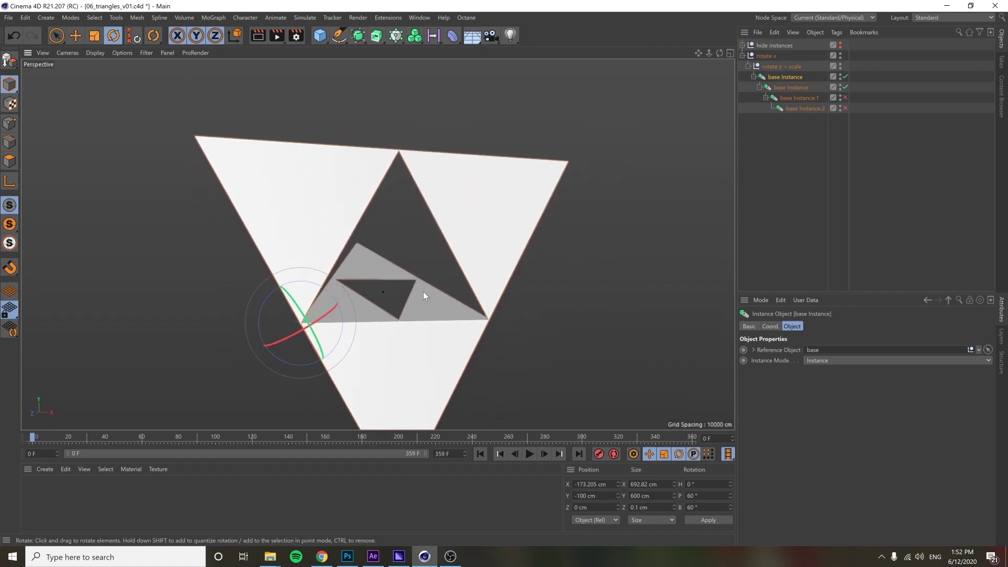
scroll(423, 291, up, 2)
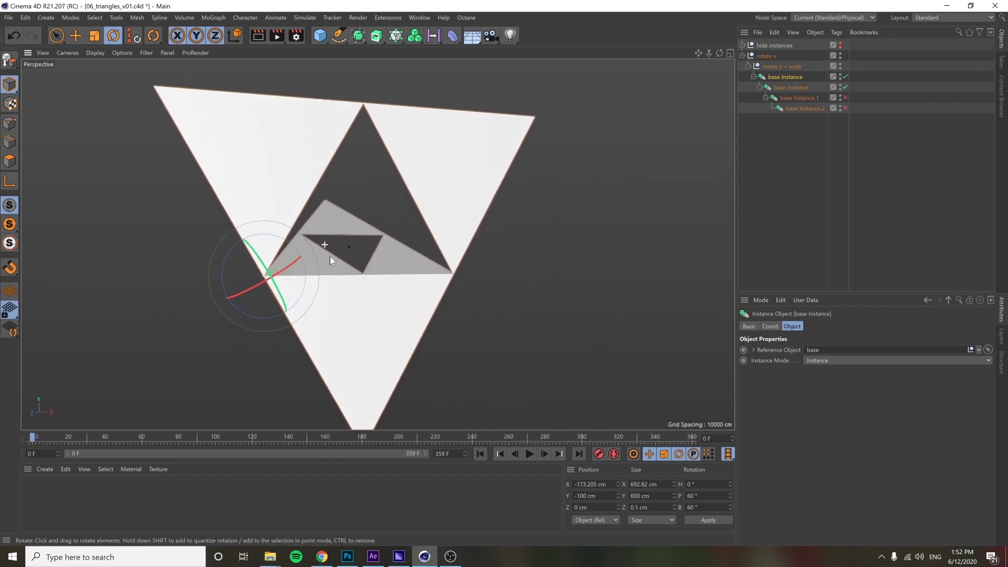
click(783, 87)
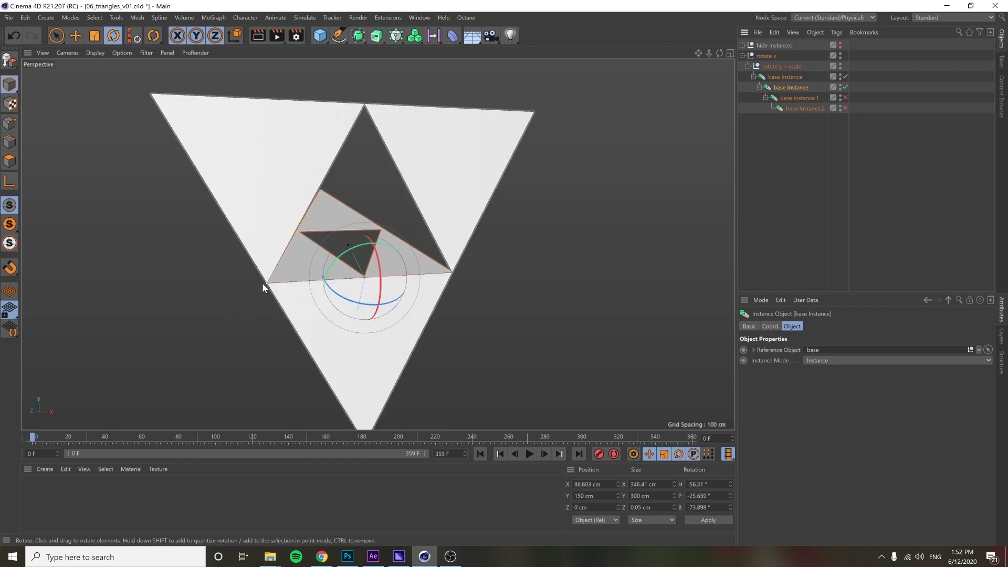
alt+drag(341, 278, 379, 287)
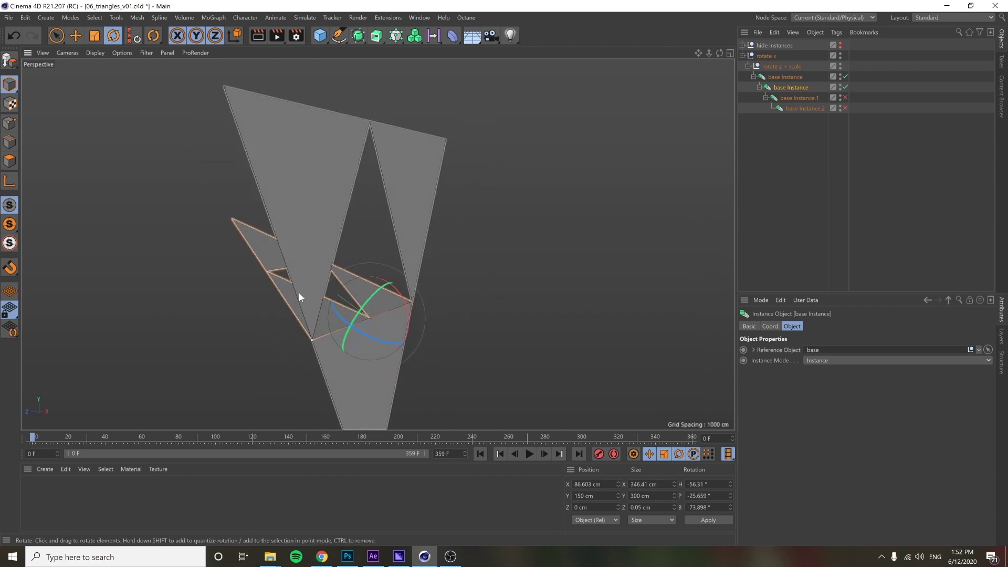
alt+drag(274, 291, 392, 259)
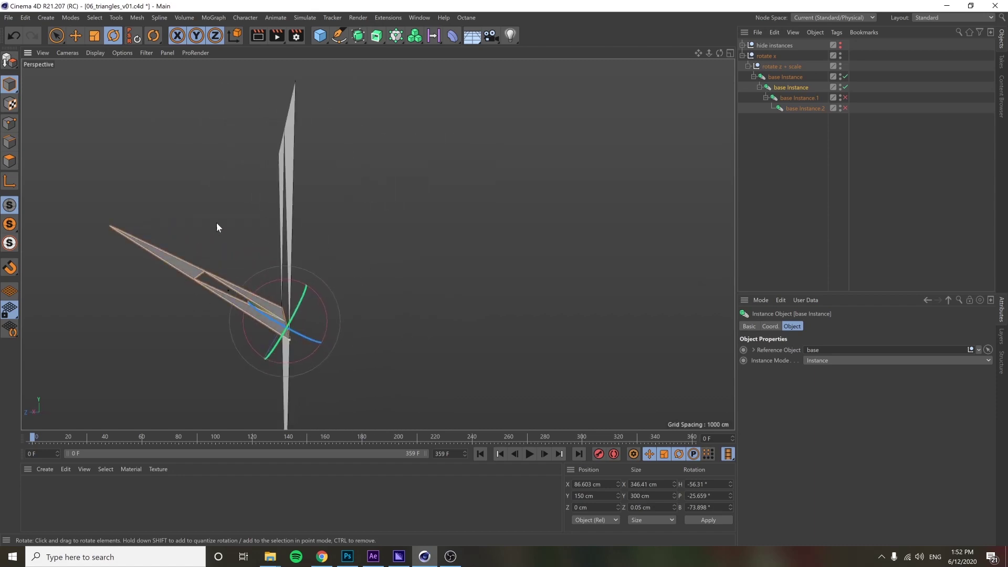
alt+drag(285, 199, 360, 240)
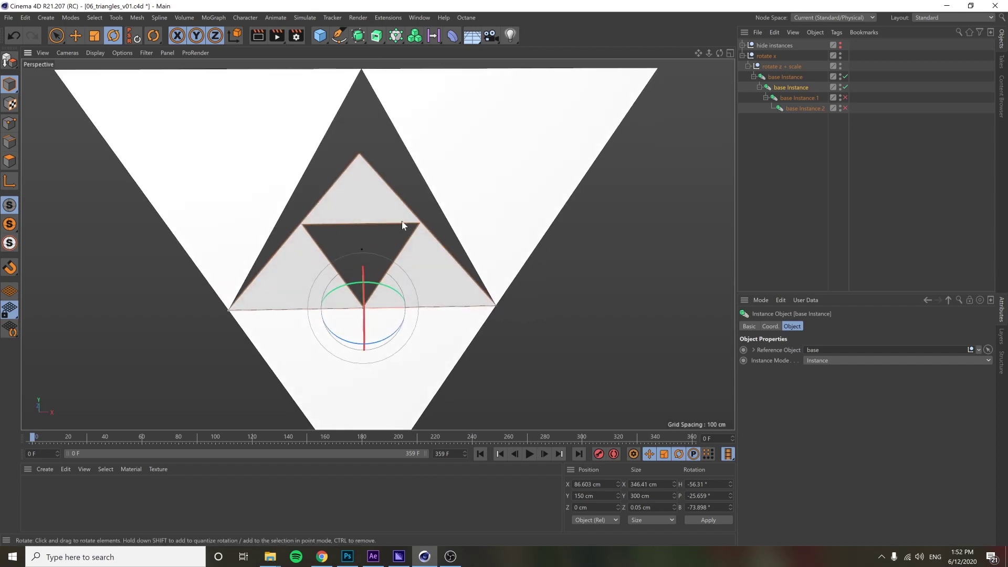
alt+drag(370, 292, 340, 244)
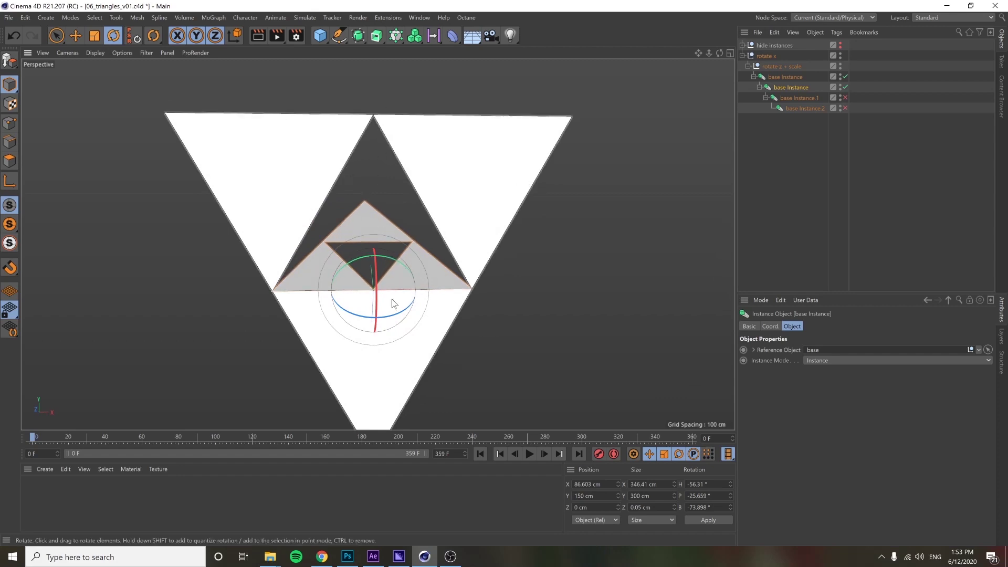
alt+drag(412, 242, 242, 248)
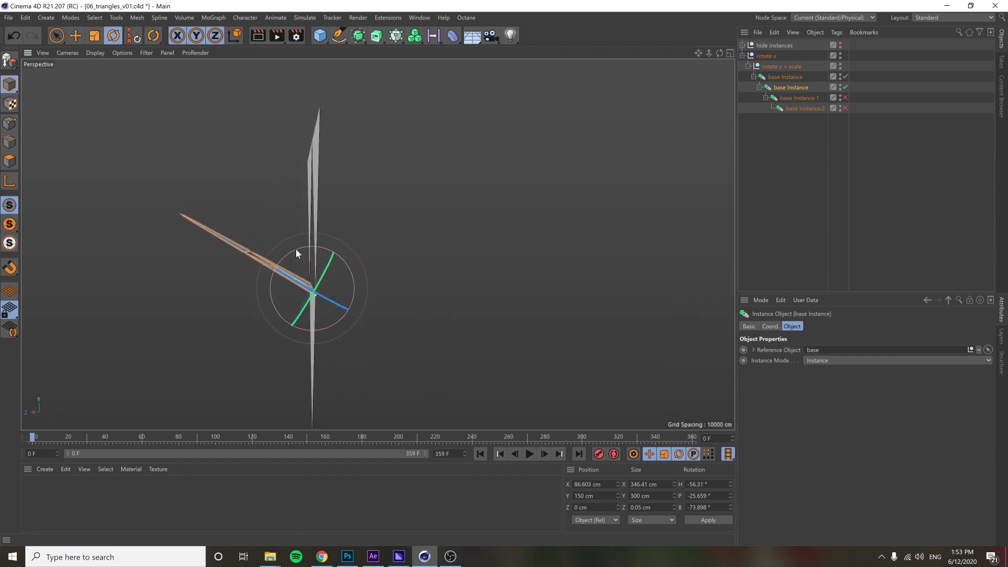
drag(295, 252, 295, 234)
key(ctrl+z)
alt+drag(307, 184, 348, 235)
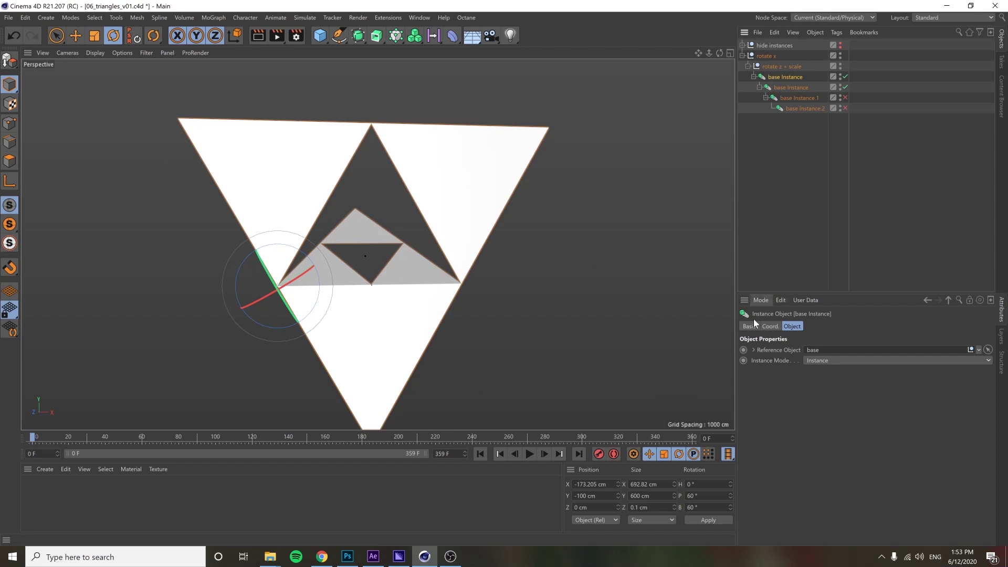
- Try lowering the instance's bank rotation from 60° to 52°, then undo it
click(770, 326)
drag(926, 373, 927, 373)
key(ctrl+z)
- Scrub the animation and open the Dope Sheet timeline with Shift+F3, moved lower left
alt+drag(432, 232, 303, 239)
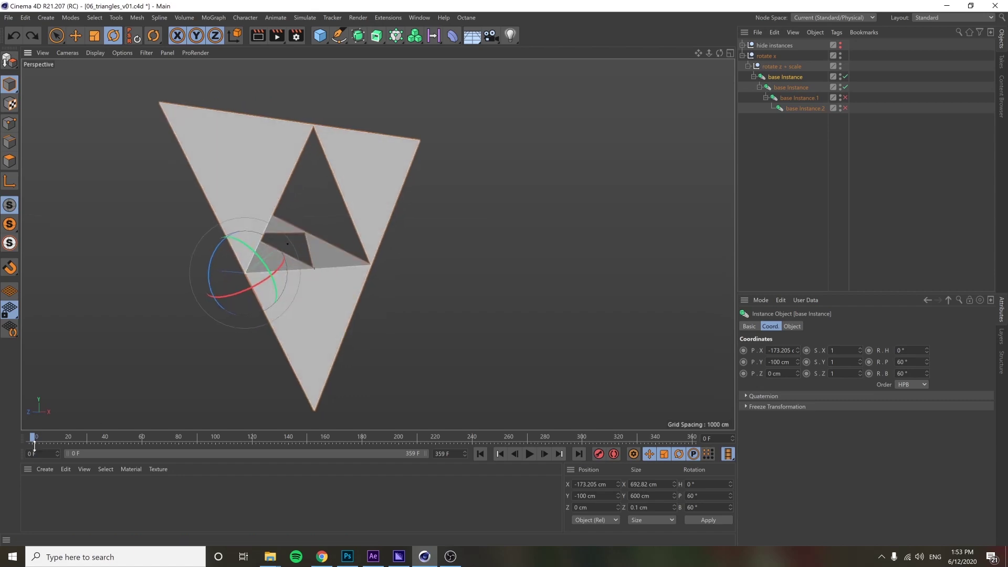
drag(33, 438, 7, 411)
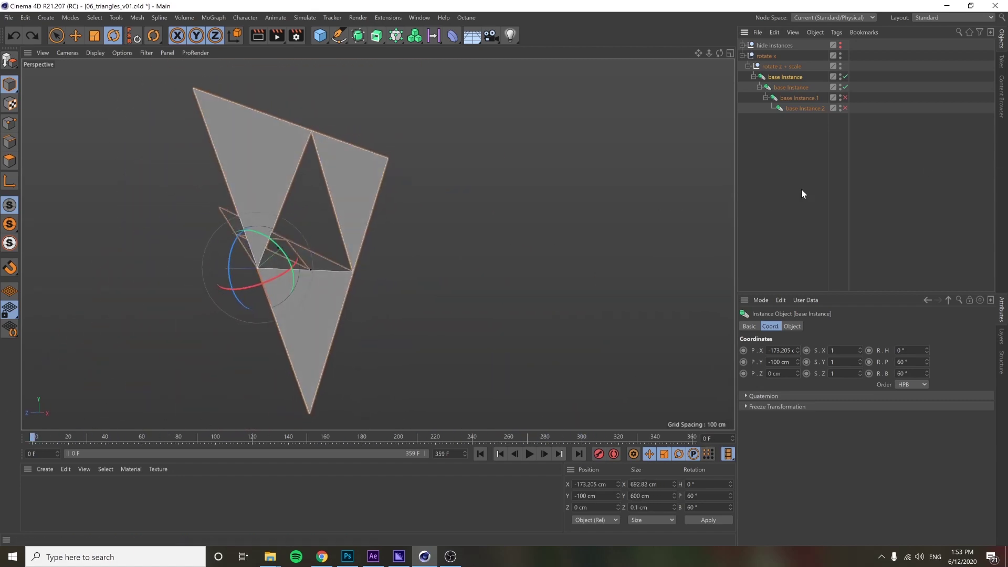
key(shift+F3)
drag(669, 188, 611, 245)
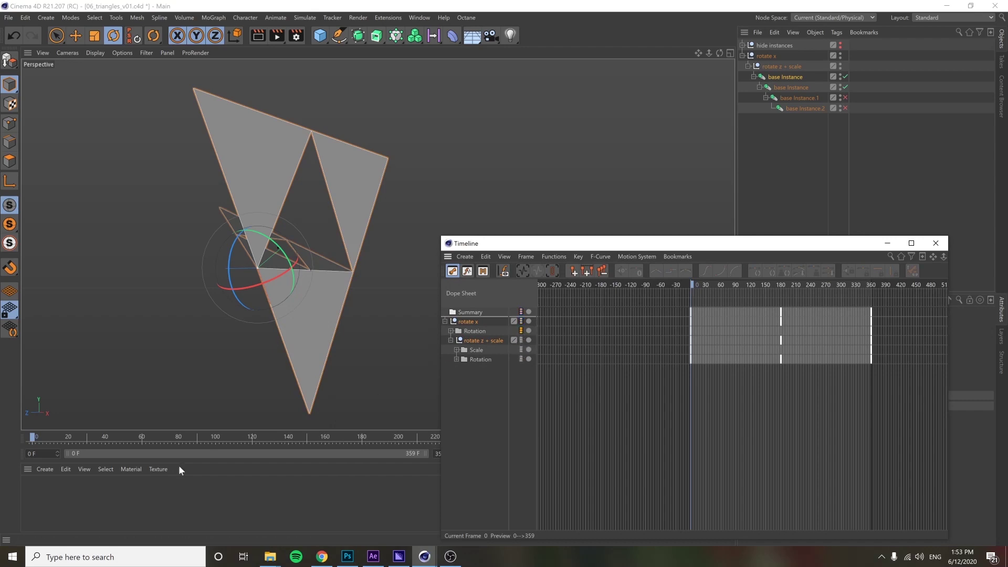
- Play and scrub the animation with the Dope Sheet in focus, orbiting to face the triangles
drag(39, 436, 384, 437)
key(F8)
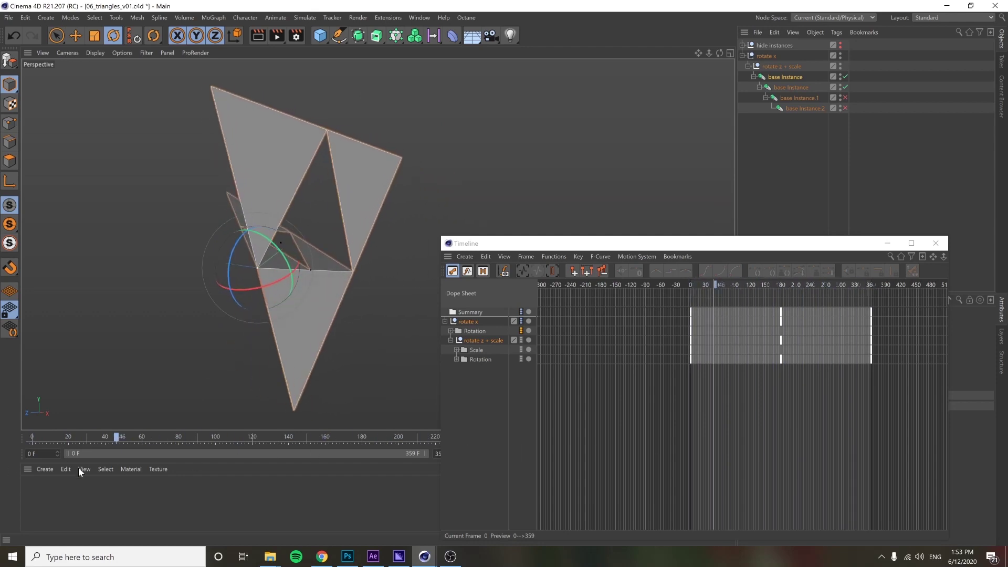
click(520, 338)
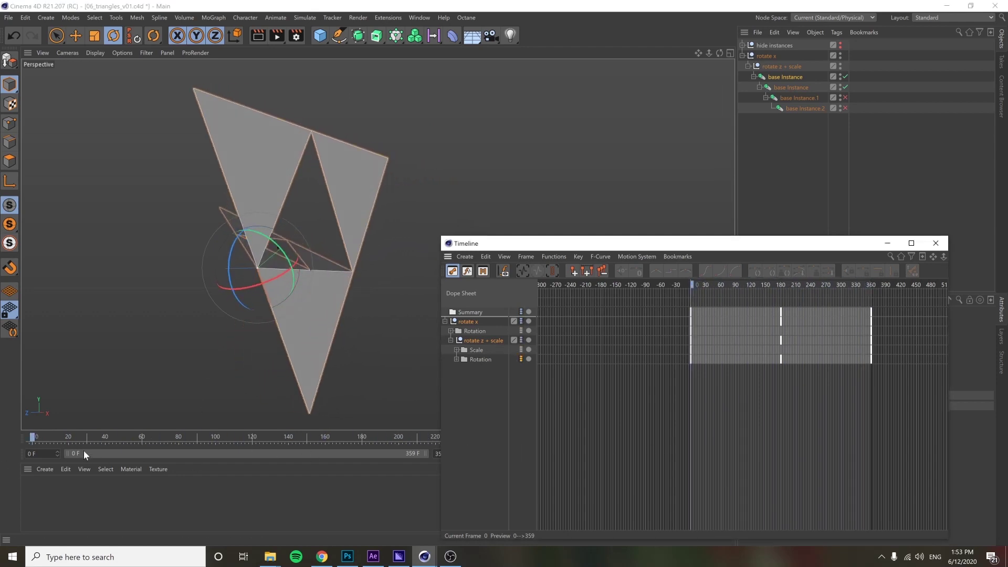
drag(77, 444, 33, 442)
alt+drag(266, 283, 304, 222)
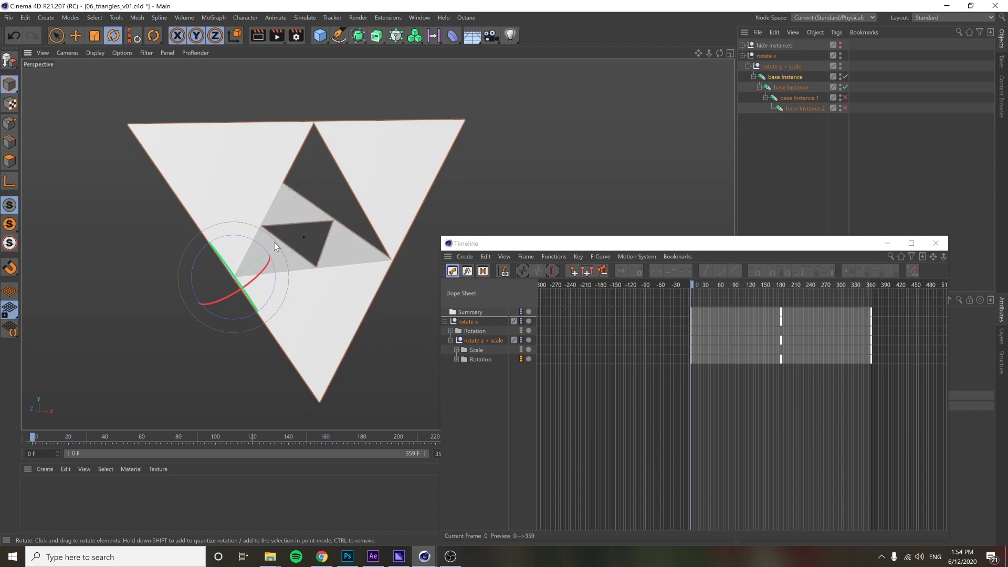
drag(34, 436, 2, 432)
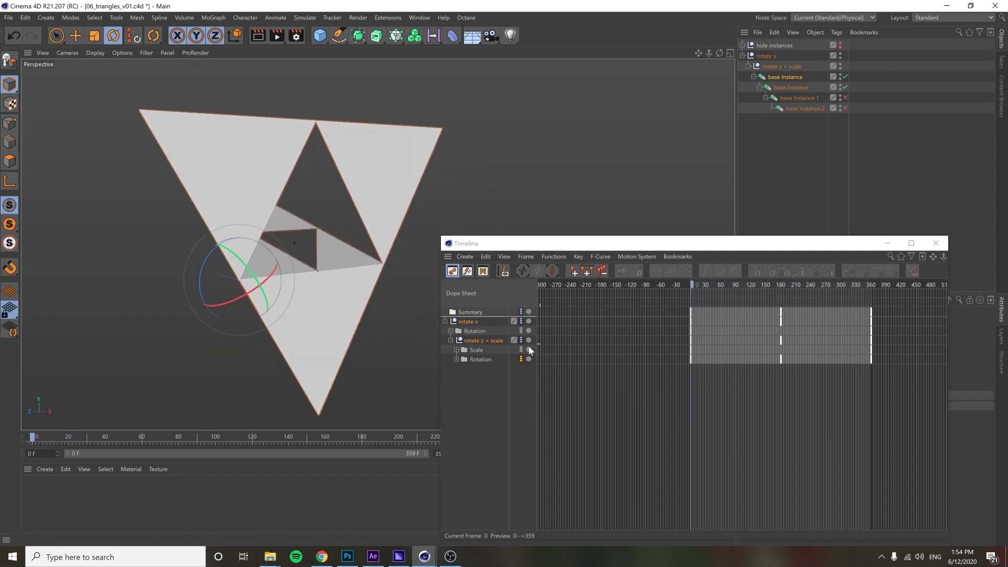
- Toggle the rotate z + scale Scale track and rotate x Rotation track, previewing each
click(521, 349)
drag(52, 435, 16, 461)
click(520, 330)
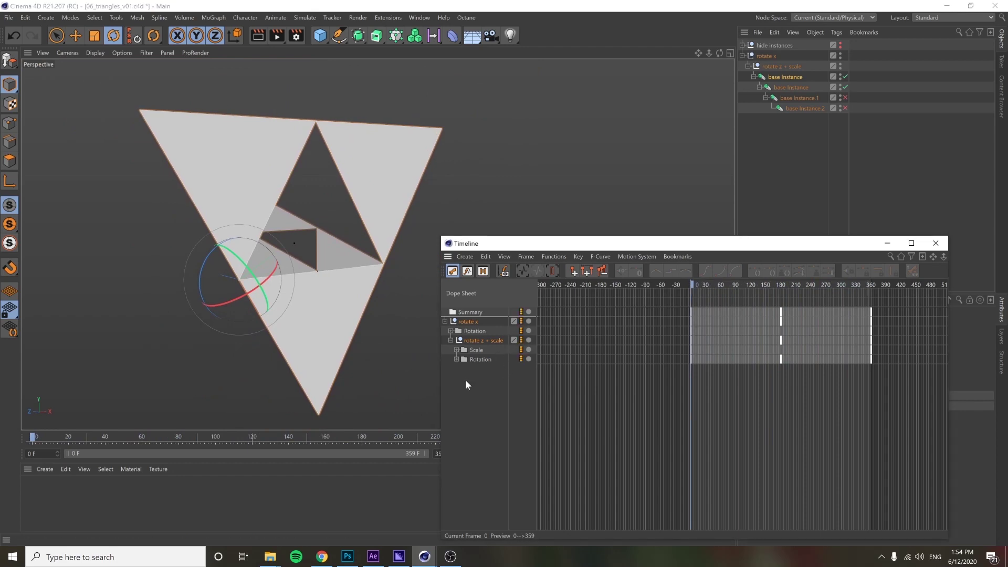
drag(54, 438, 787, 433)
- Close the Dope Sheet, replay the animation from frame 0, then select the second base Instance
click(936, 244)
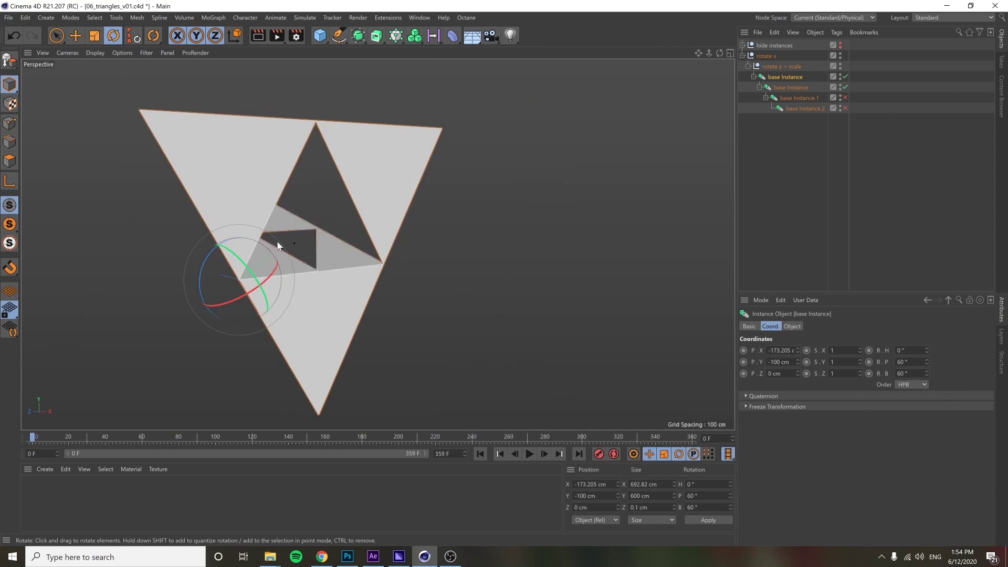
drag(55, 437, 786, 418)
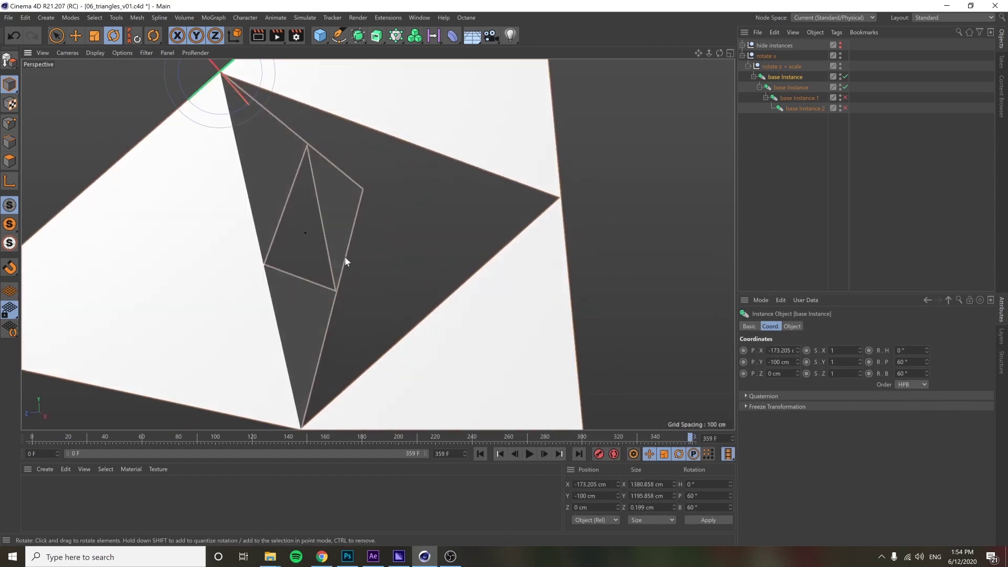
click(480, 453)
click(580, 435)
click(529, 454)
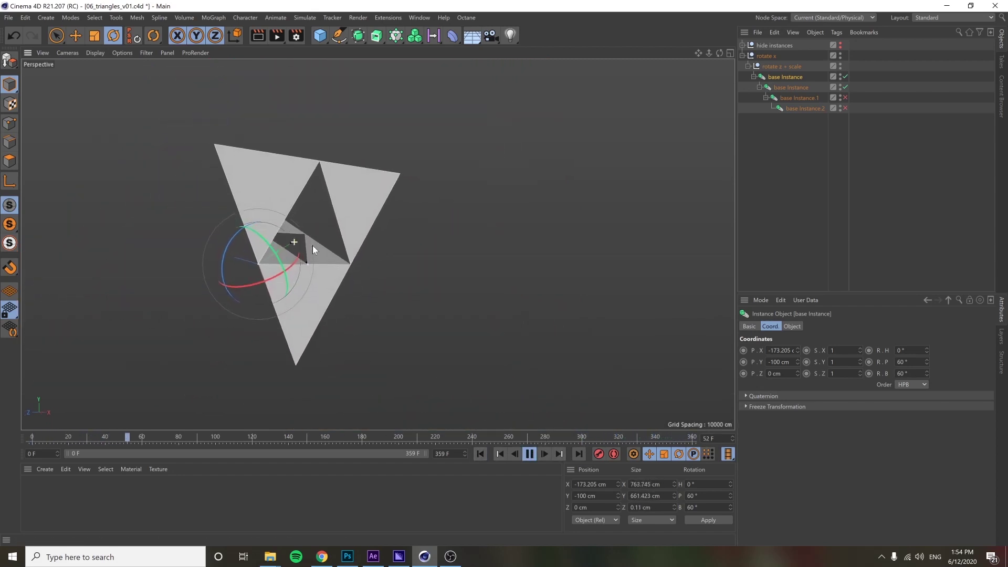
click(529, 454)
alt+drag(275, 249, 320, 238)
click(784, 88)
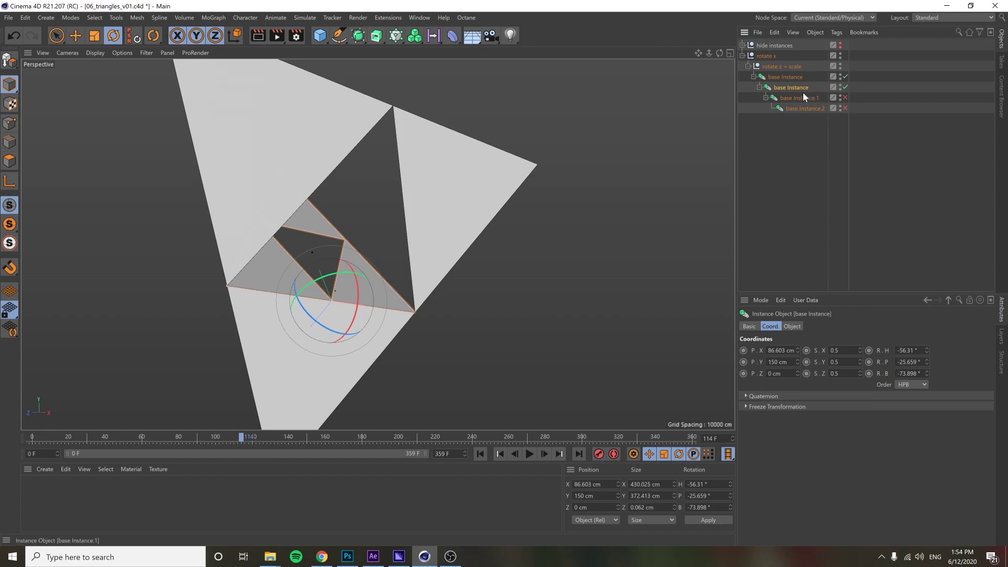
- Enable and select base Instance.2, zooming in on the small nested triangle
click(845, 107)
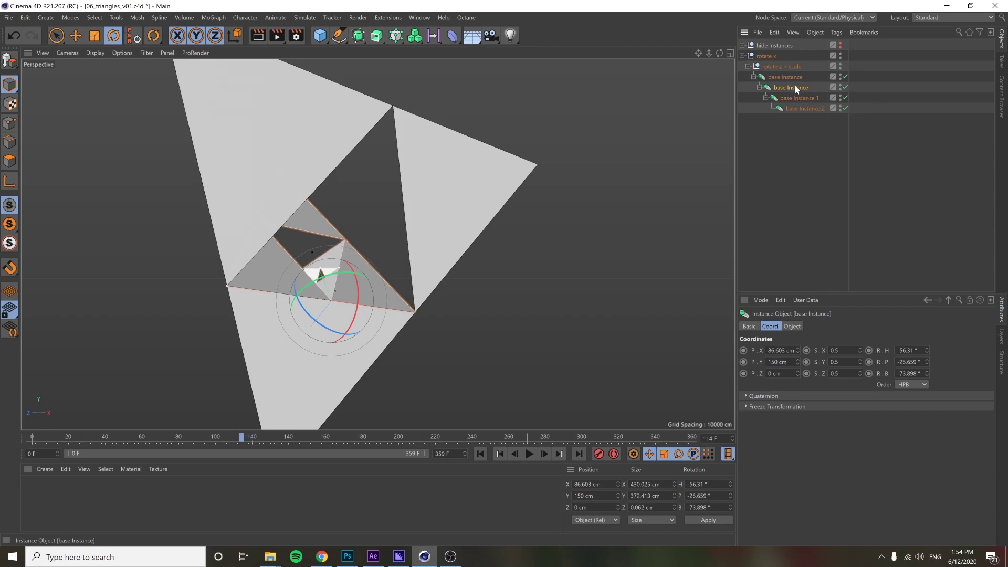
click(789, 107)
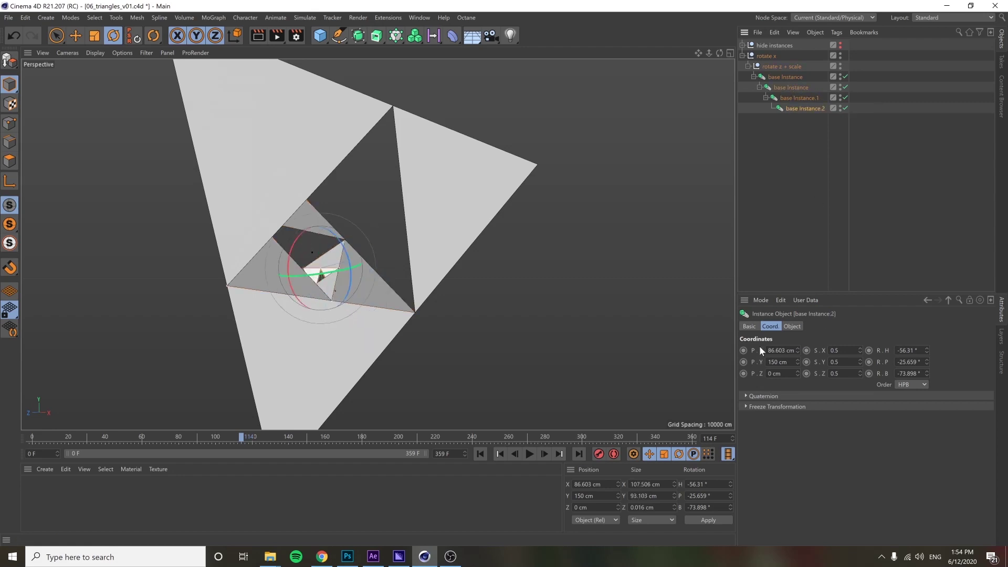
alt+drag(431, 247, 315, 357)
- Compare the first and last frames of the loop, then deselect everything
drag(231, 436, 757, 424)
click(479, 453)
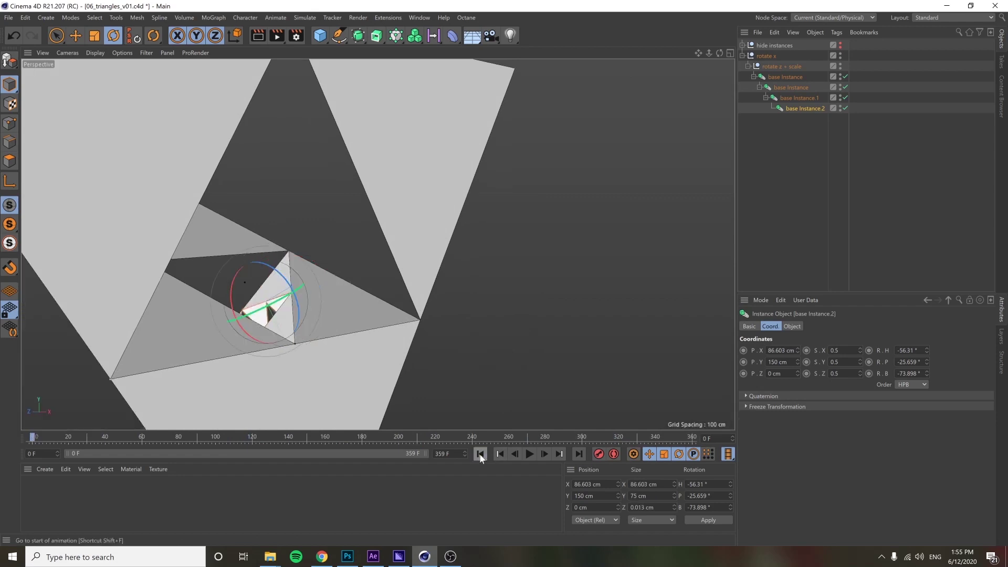
click(577, 453)
click(482, 454)
click(579, 453)
click(486, 456)
click(578, 454)
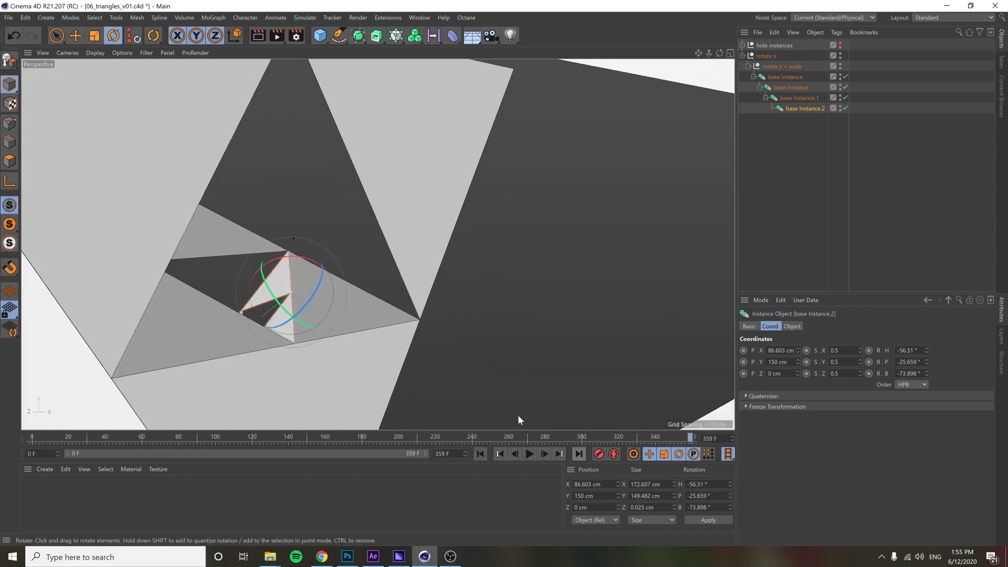
click(758, 122)
scroll(279, 306, down, 5)
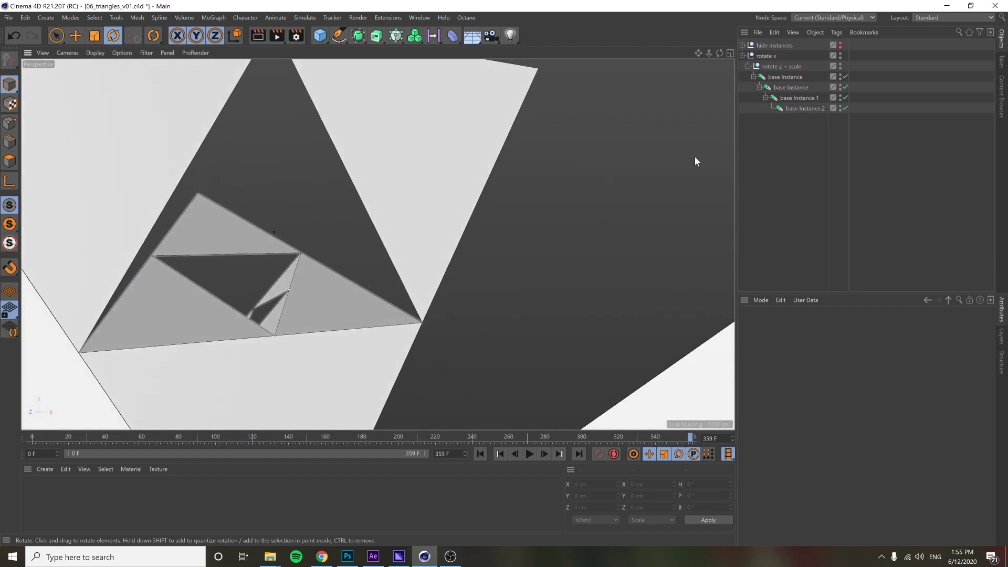
- Nest a copy of the base Instance hierarchy under base Instance.2 with identical pasted coordinates
ctrl+drag(773, 73, 779, 187)
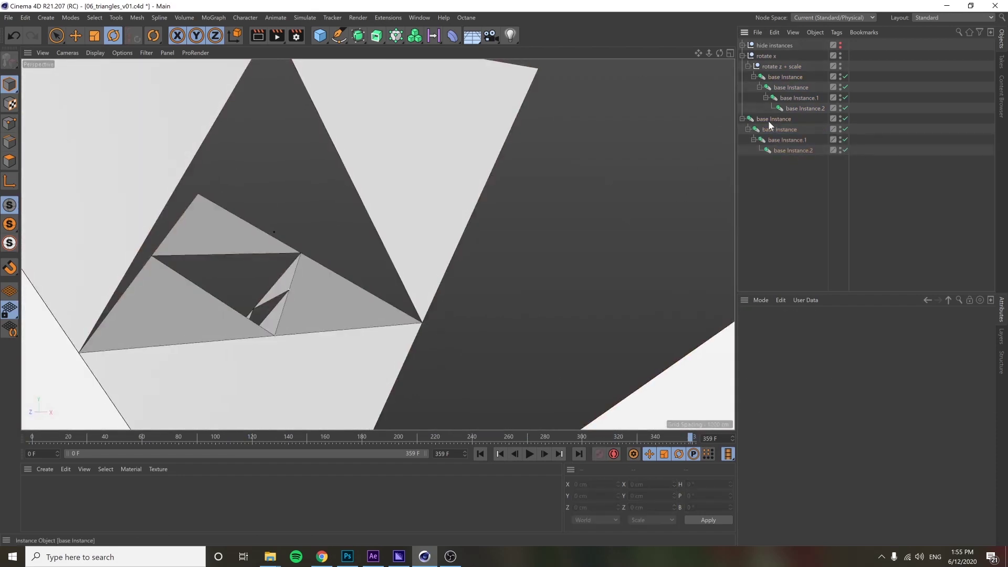
drag(806, 111, 801, 112)
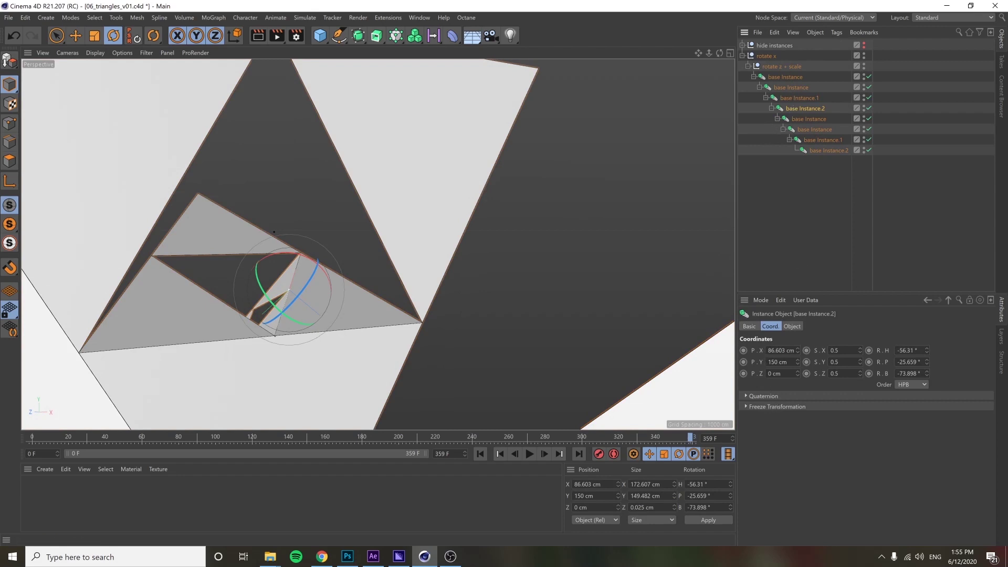
right_click(882, 373)
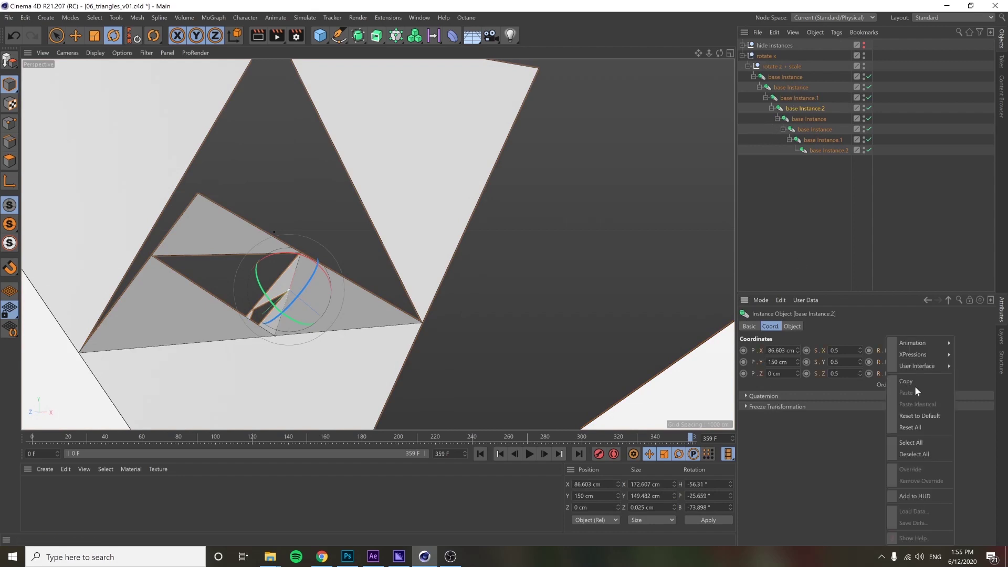
click(914, 382)
click(808, 118)
right_click(758, 350)
click(790, 403)
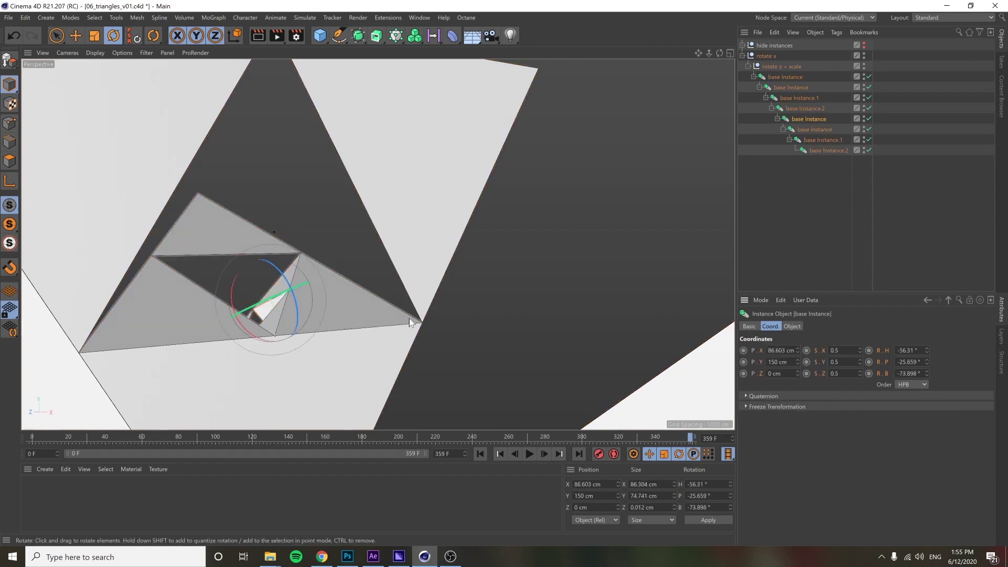
alt+drag(408, 318, 464, 253)
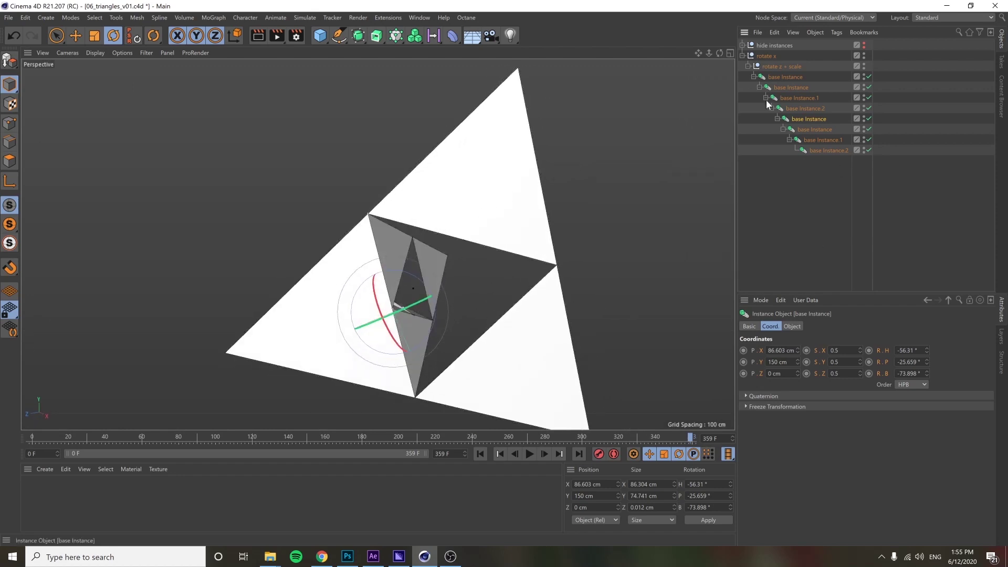
- Delete the four added instances, orbit to a front view and play the animation
drag(844, 169, 797, 114)
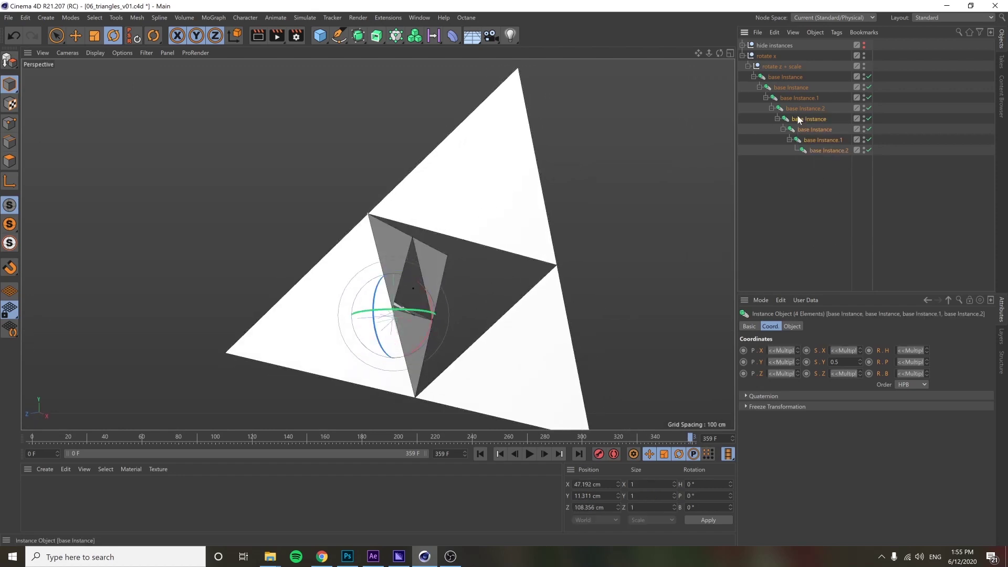
key(Delete)
alt+drag(511, 261, 32, 437)
alt+drag(355, 284, 366, 251)
drag(49, 436, 149, 437)
key(F8)
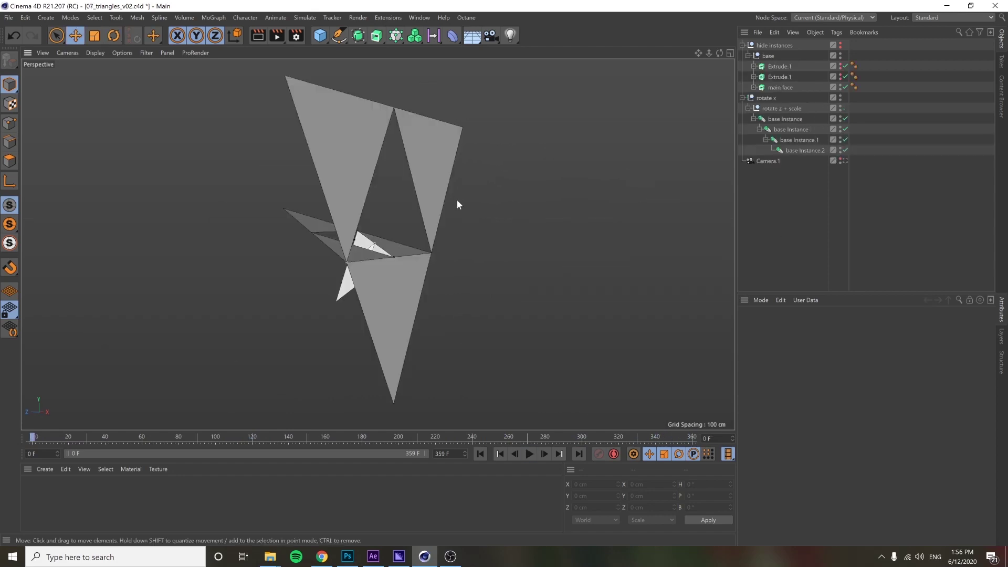
- Make both Extrude.1 objects visible in the viewport, orbiting around the model
alt+drag(457, 203, 346, 141)
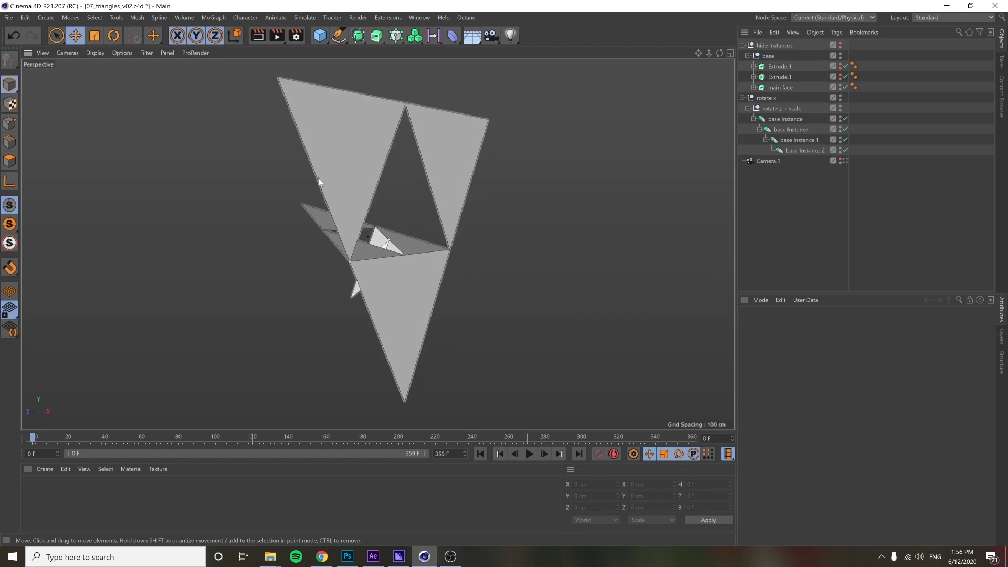
alt+drag(274, 164, 556, 154)
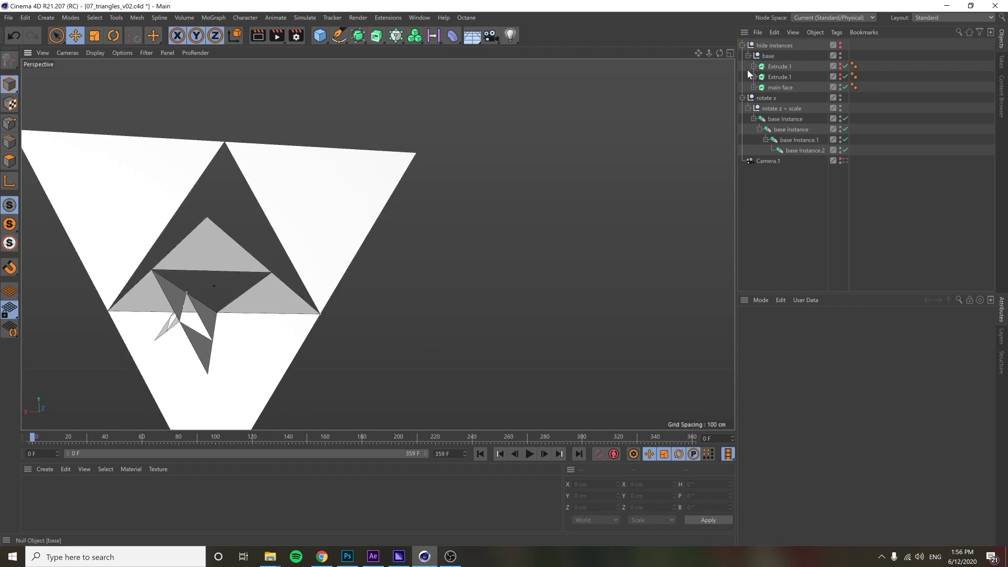
click(841, 75)
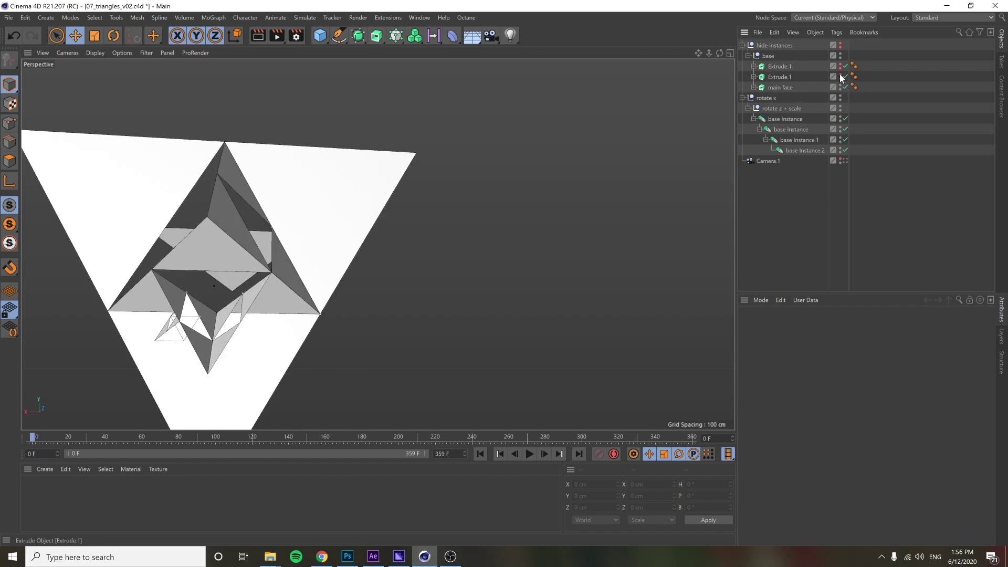
click(840, 66)
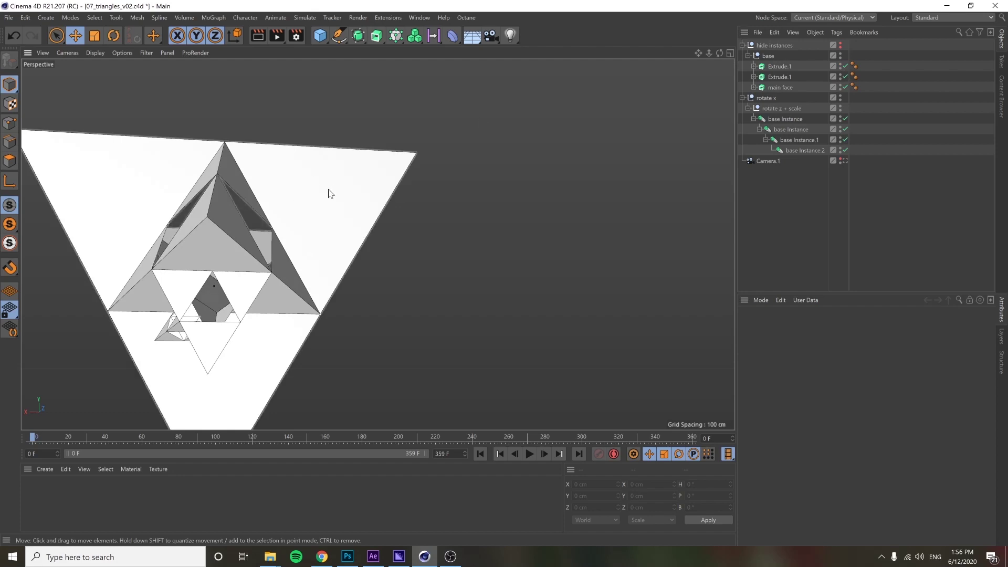
alt+drag(326, 196, 600, 191)
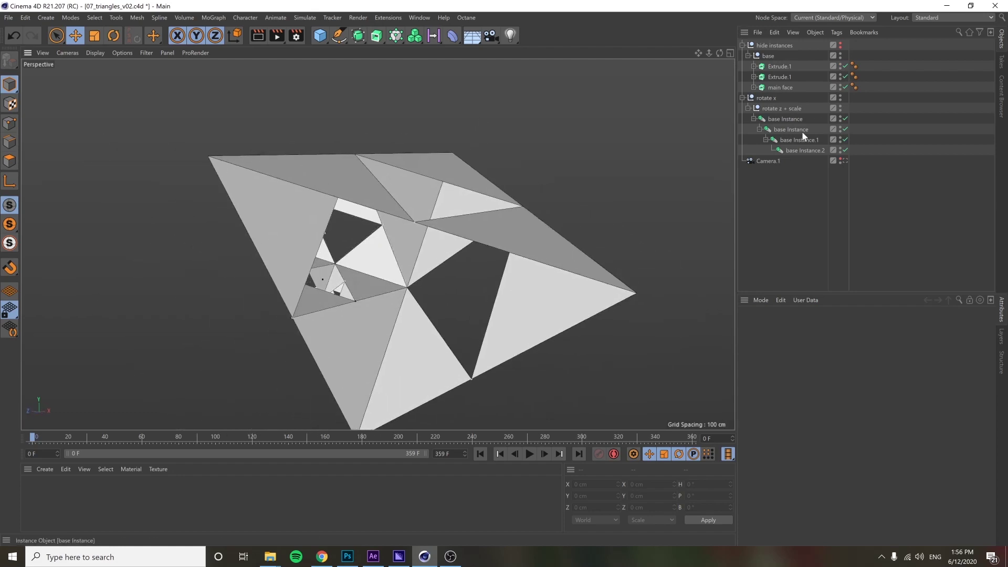
alt+drag(720, 197, 395, 221)
- Select Extrude.1, play the camera zoom, stop at frame 83 and exit Camera.1's view
click(395, 222)
scroll(377, 336, up, 5)
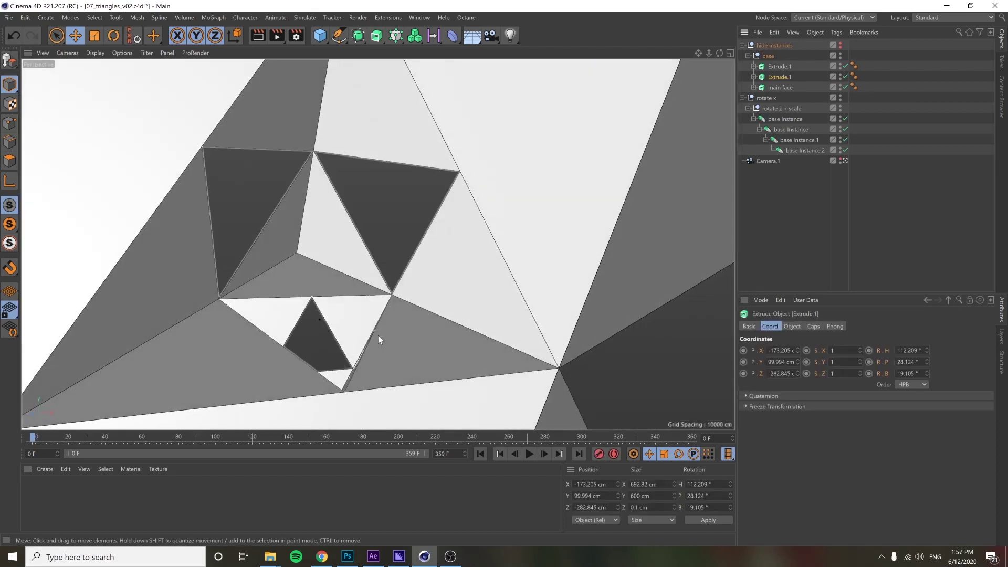
drag(36, 434, 675, 427)
key(F8)
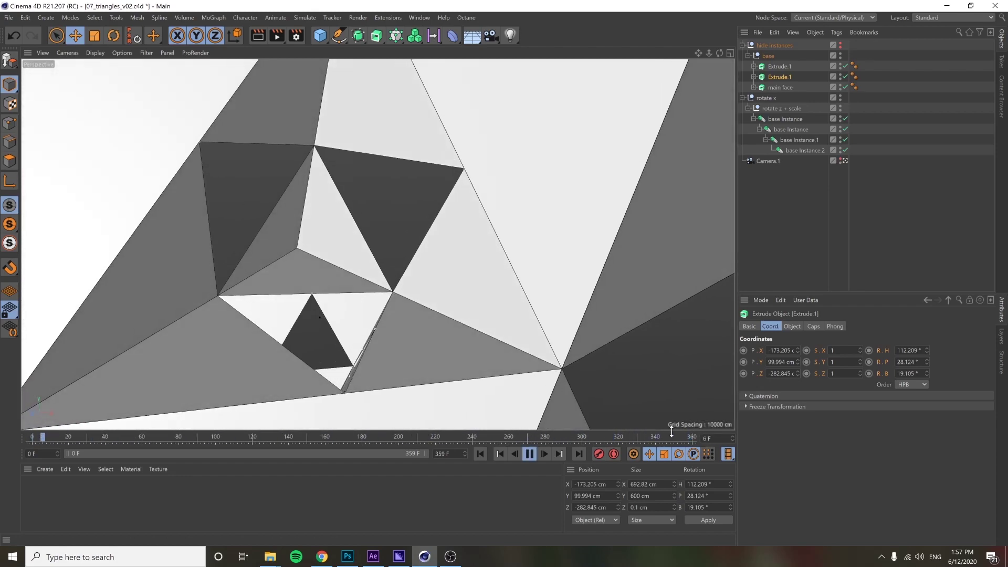
click(530, 454)
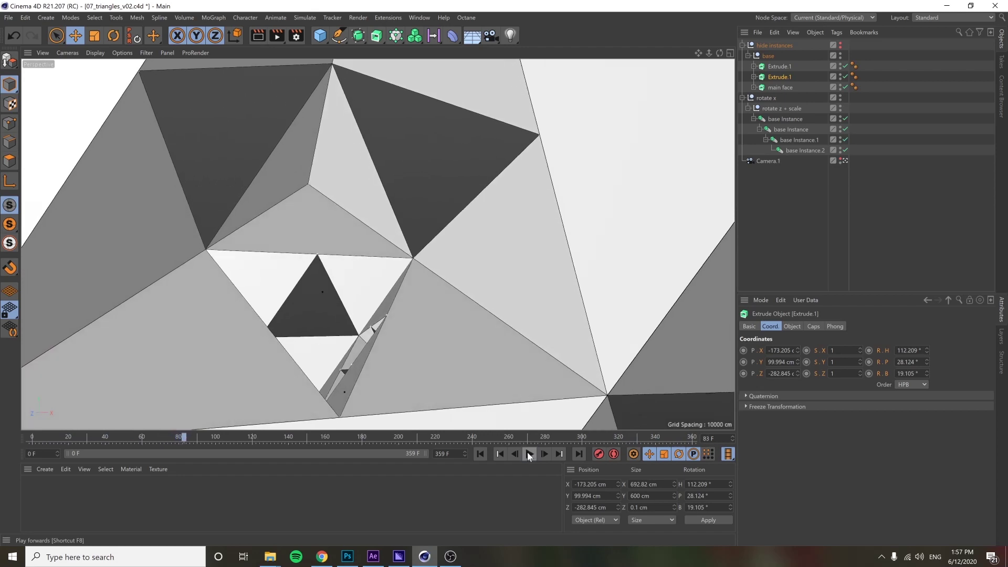
click(844, 161)
- Switch to the open 08_triangles_v03.c4d project from the Window menu
click(420, 18)
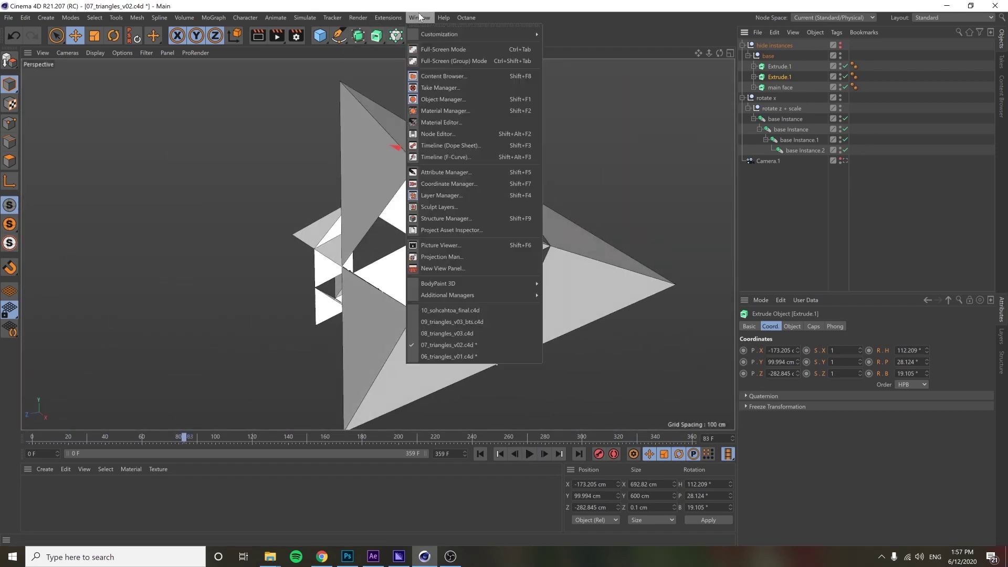
click(482, 332)
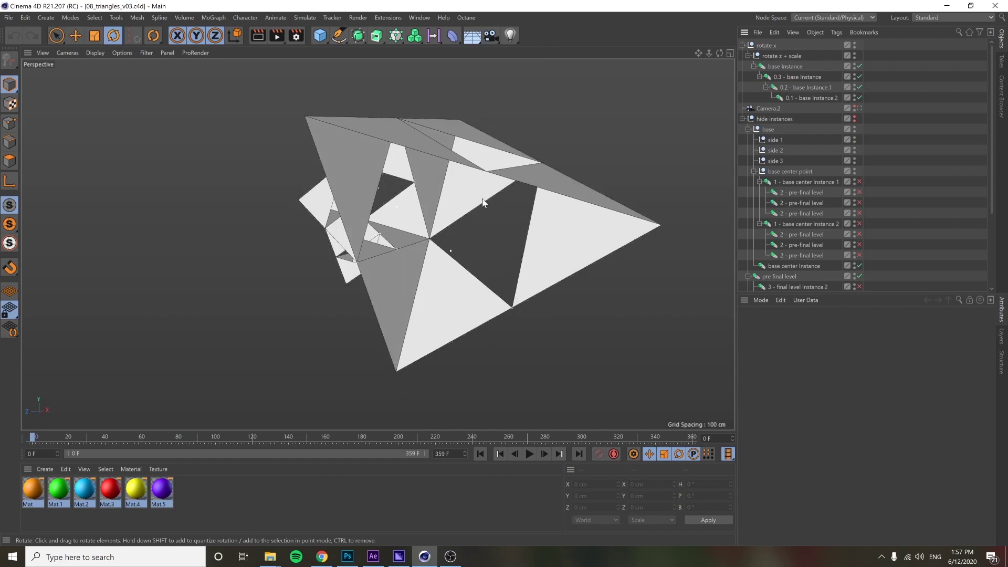
alt+drag(482, 195, 446, 115)
scroll(915, 197, down, 5)
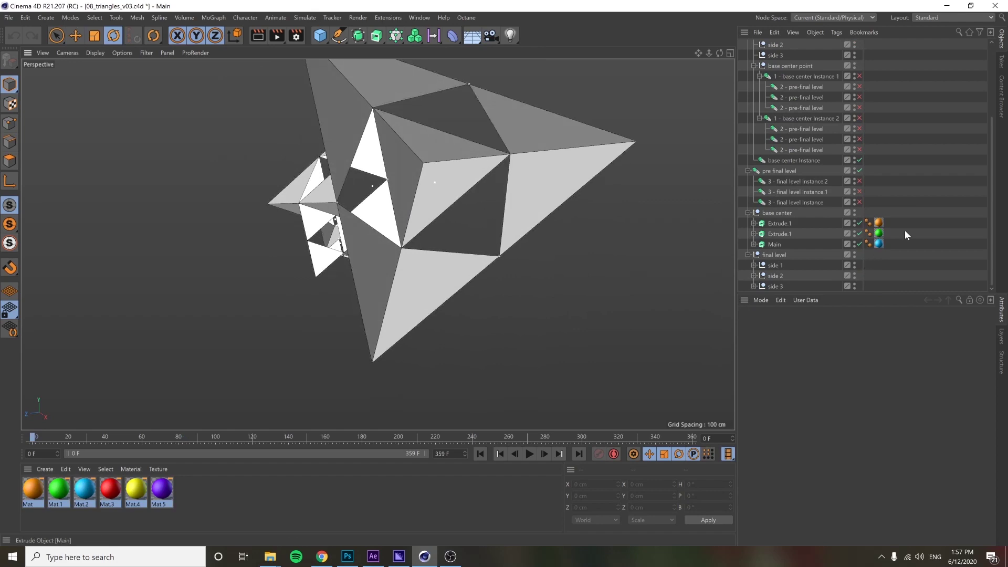
scroll(902, 268, up, 5)
- Preview Camera.2's zoom to frame 307 and back, then orbit in free perspective
click(859, 107)
drag(37, 433, 594, 436)
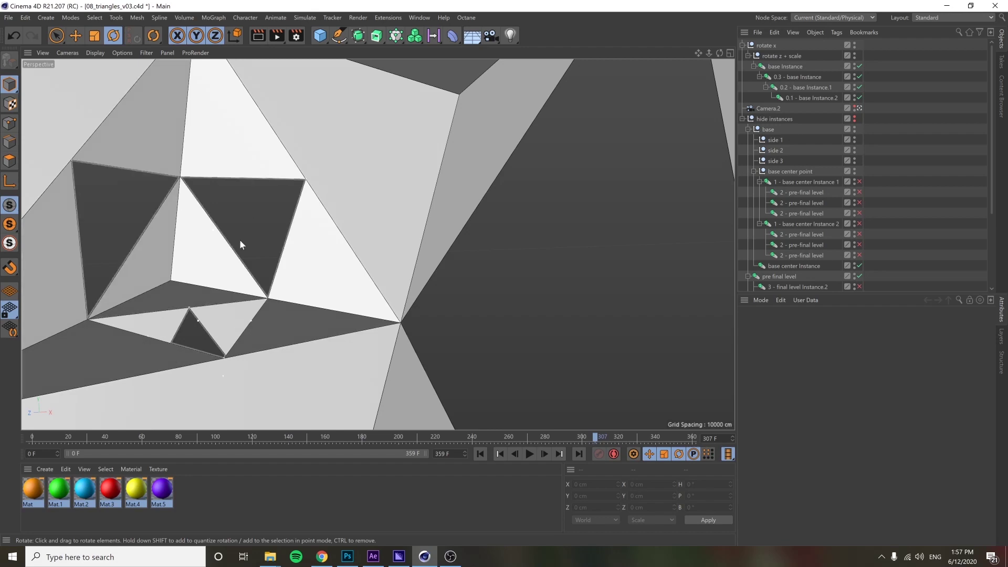
drag(191, 442, 6, 455)
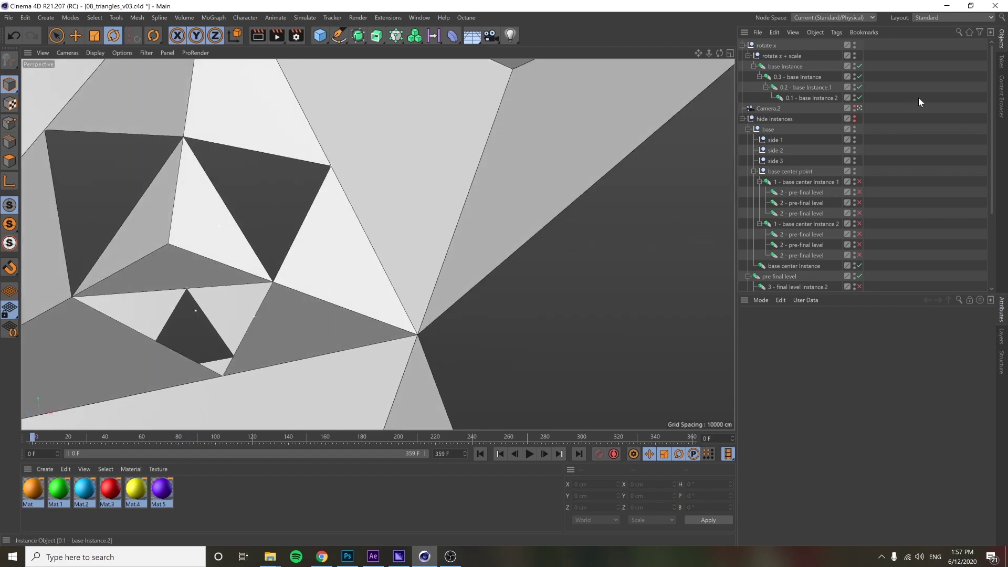
click(859, 108)
scroll(450, 156, down, 5)
alt+drag(450, 157, 443, 191)
alt+drag(424, 244, 340, 232)
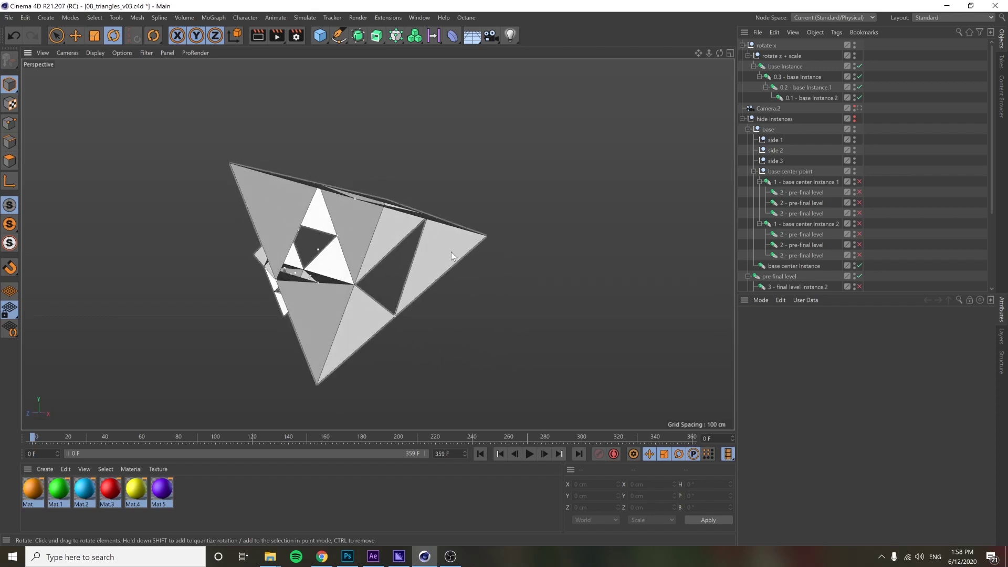
- Disable the 0.2 and 0.3 base Instance copies
mouse_move(364, 232)
alt+mouse_down()
mouse_move(410, 239)
mouse_move(331, 292)
mouse_move(326, 281)
mouse_move(351, 247)
mouse_move(241, 243)
mouse_move(312, 223)
alt+mouse_up()
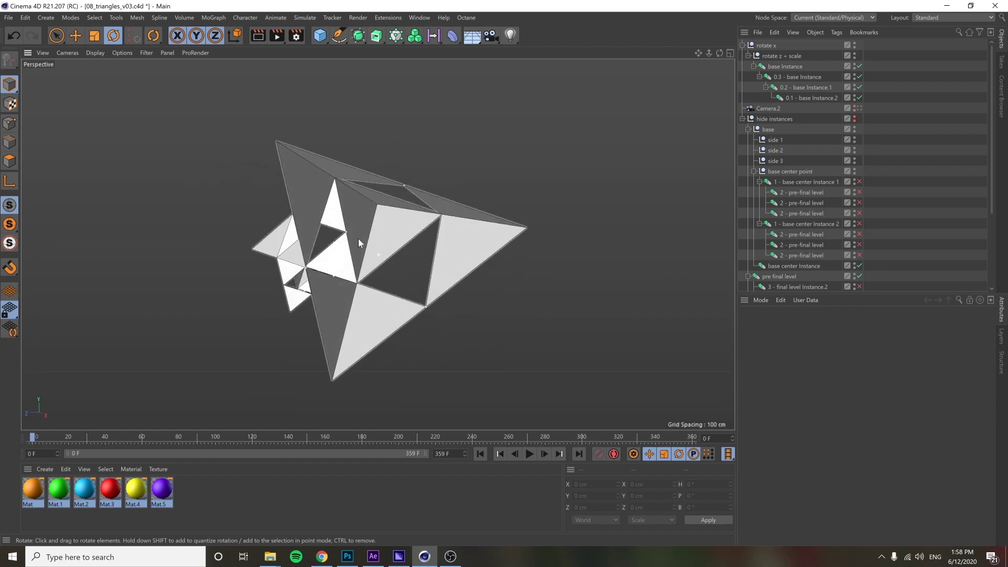
scroll(908, 237, down, 4)
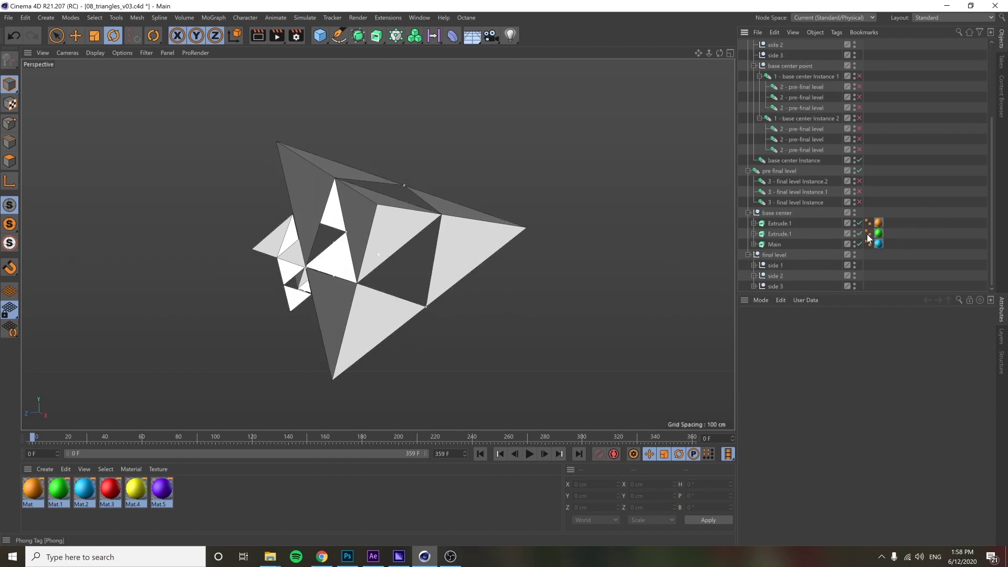
scroll(895, 201, up, 2)
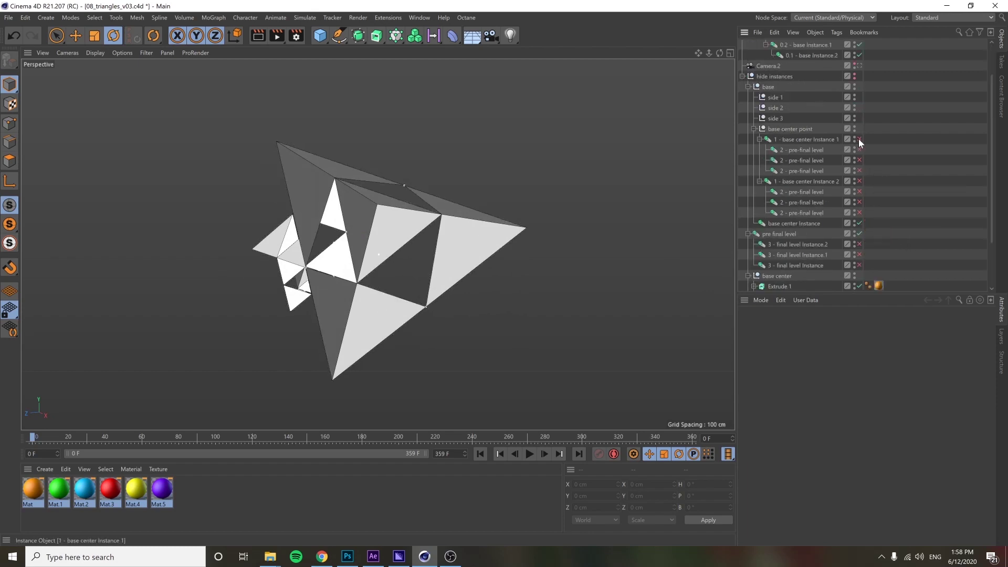
scroll(896, 144, up, 2)
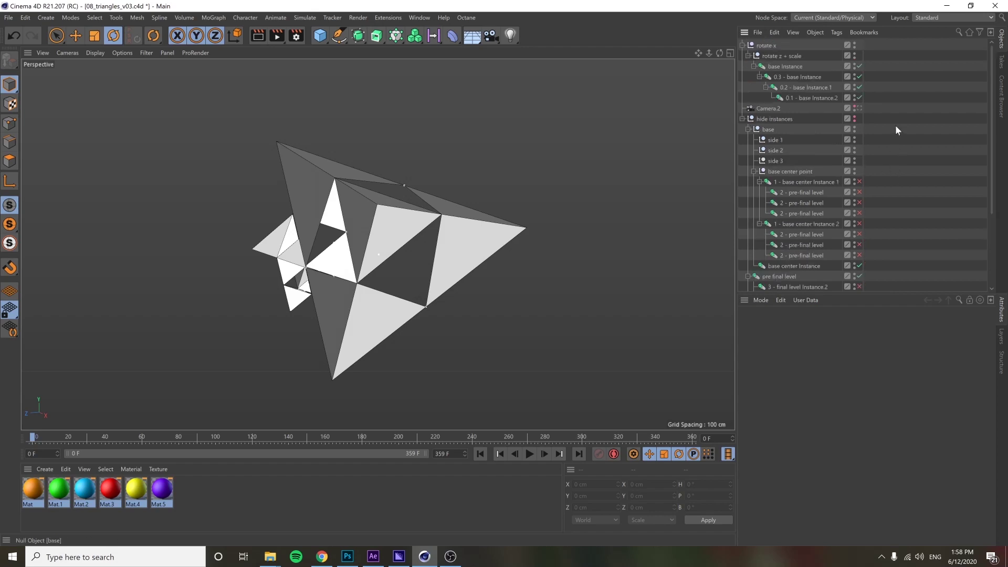
click(860, 88)
click(861, 76)
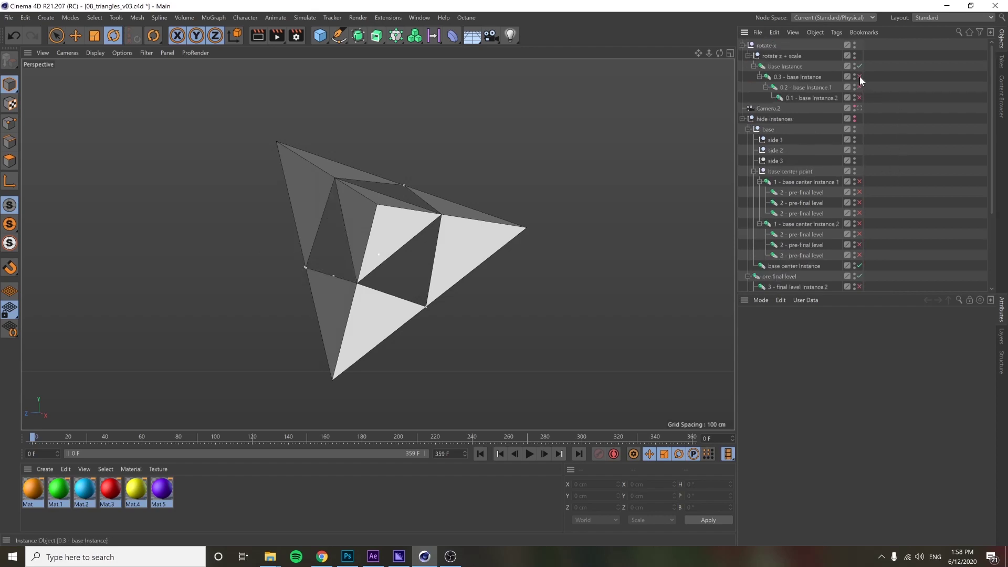
- Enable both 1 - base center Instances and check the added triangles
alt+drag(382, 218, 357, 170)
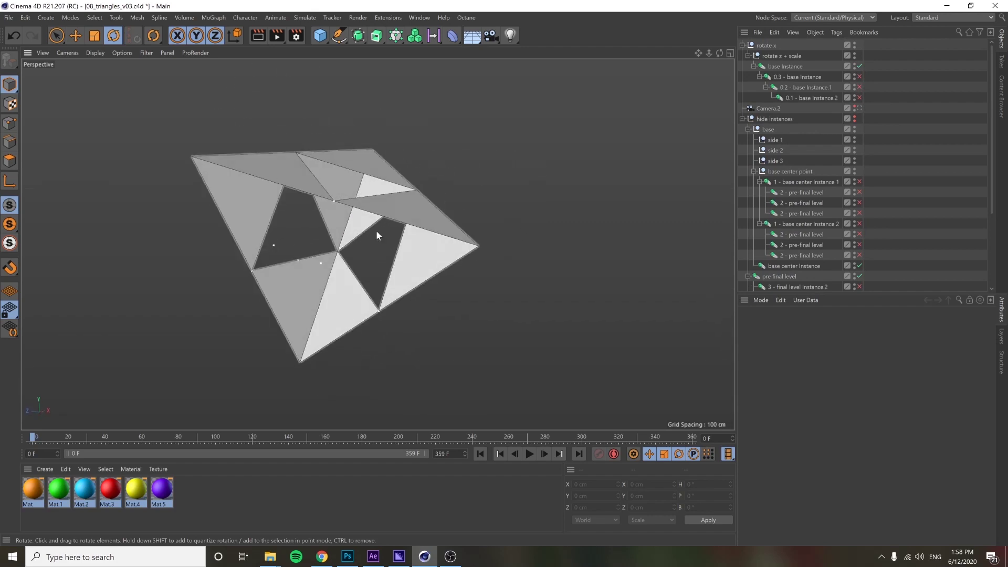
alt+drag(377, 225, 486, 198)
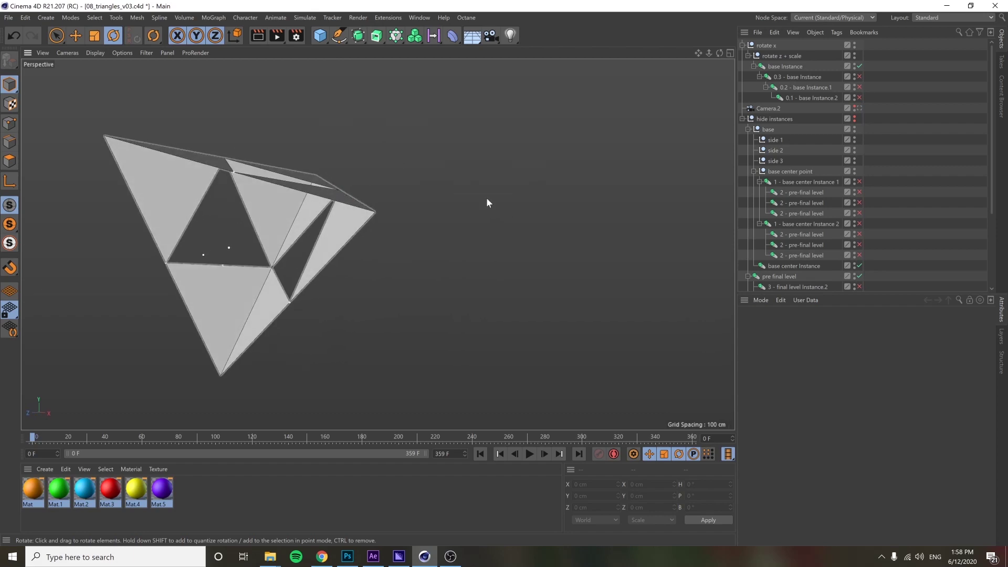
click(858, 181)
click(859, 224)
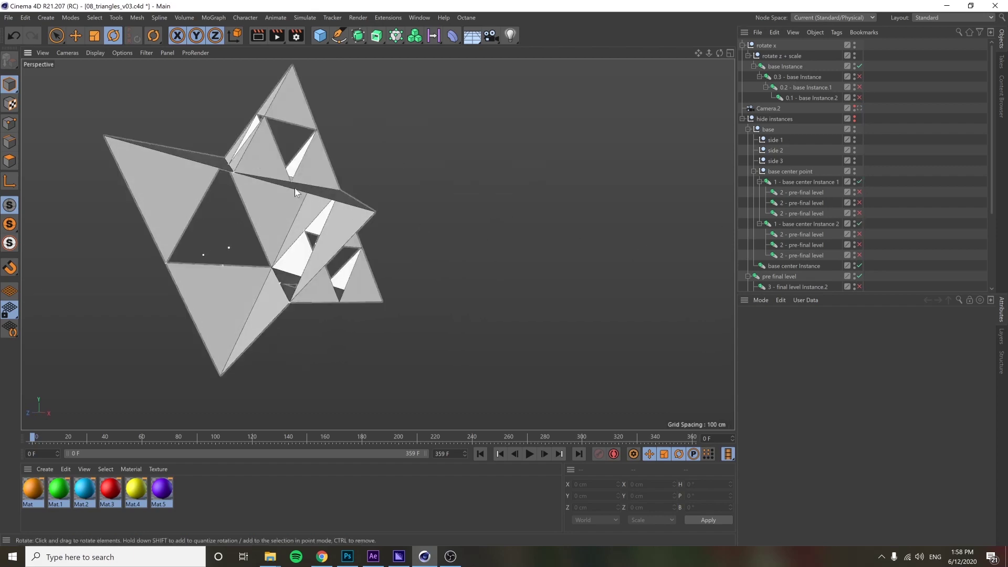
mouse_move(294, 188)
alt+mouse_down()
mouse_move(206, 190)
mouse_move(423, 172)
mouse_move(348, 195)
mouse_move(273, 145)
mouse_move(327, 203)
mouse_move(291, 139)
mouse_move(336, 184)
mouse_move(254, 180)
mouse_move(266, 129)
mouse_move(302, 186)
alt+mouse_up()
- Enable the 2 - pre-final level copies under base center Instance 1 and inspect the smaller triangles
scroll(921, 202, down, 3)
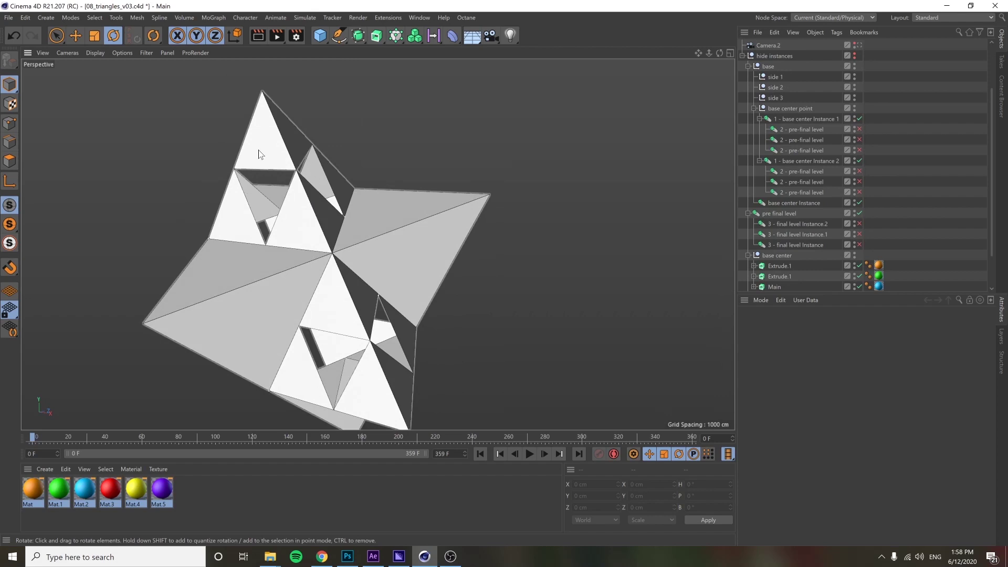
alt+drag(257, 154, 304, 165)
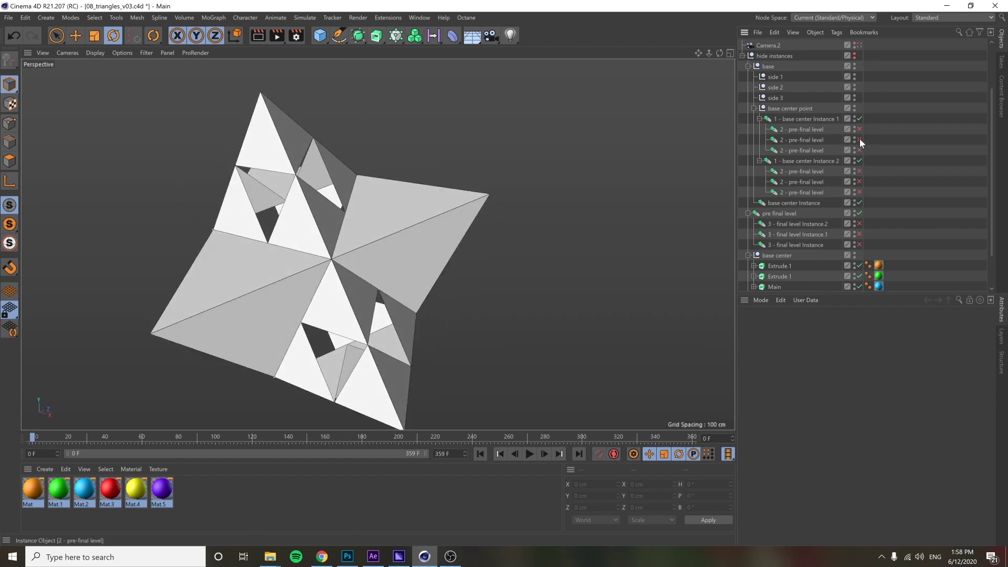
drag(859, 129, 859, 192)
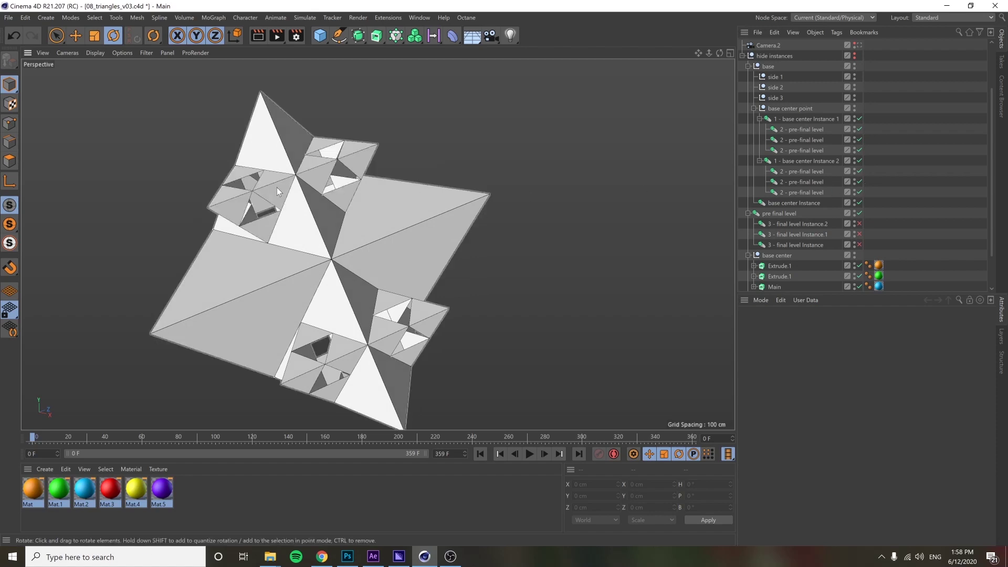
alt+drag(276, 187, 317, 184)
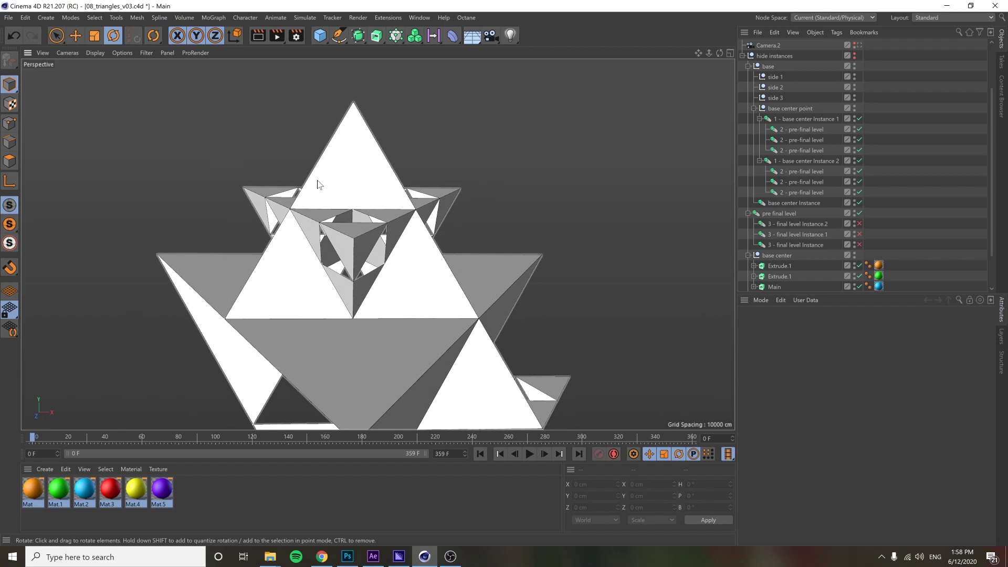
alt+drag(361, 209, 351, 262)
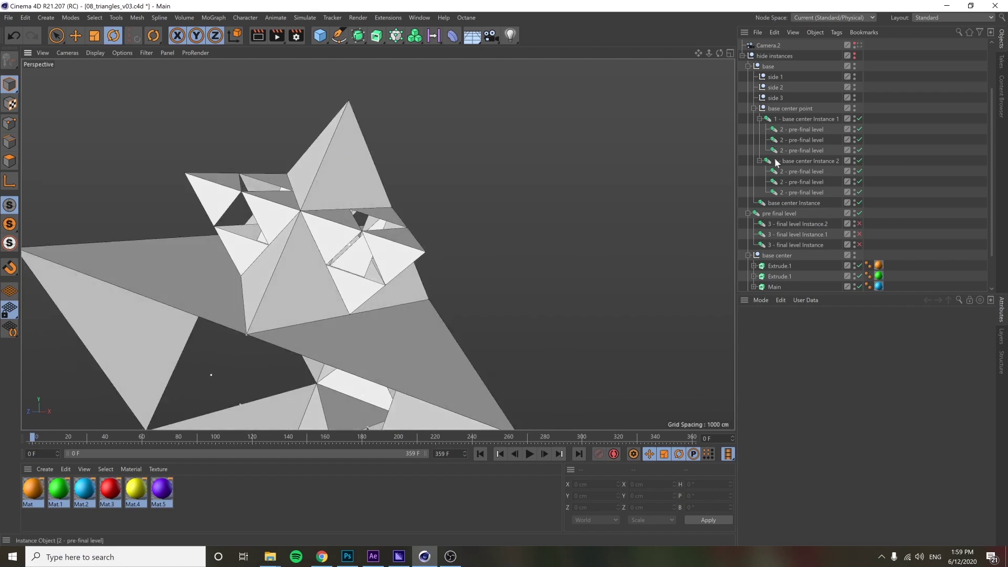
- Enable the 3 - final level Instances and orbit to see the nested tetrahedra
alt+drag(274, 234, 425, 261)
mouse_move(361, 236)
alt+mouse_down()
mouse_move(412, 236)
mouse_move(459, 277)
mouse_move(367, 238)
alt+mouse_up()
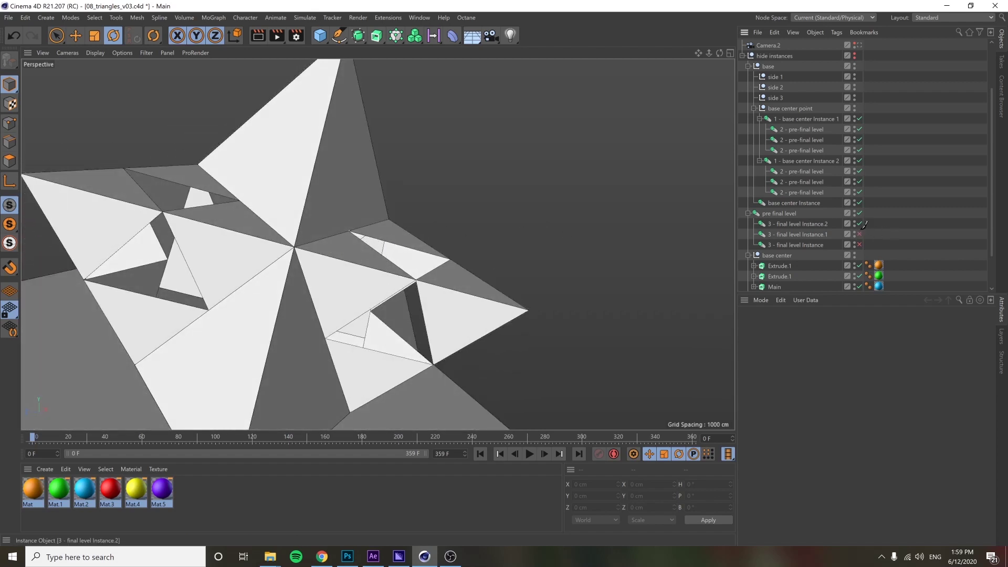
alt+drag(525, 246, 421, 238)
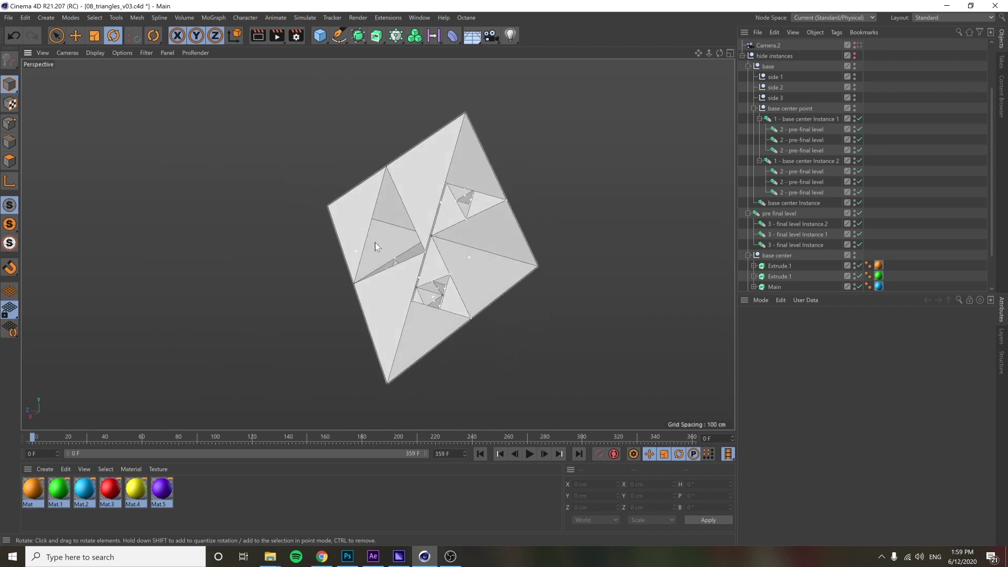
alt+drag(452, 175, 428, 206)
- Look through Camera.2 again and orbit its view around the fractal
alt+drag(299, 262, 452, 199)
scroll(861, 100, up, 2)
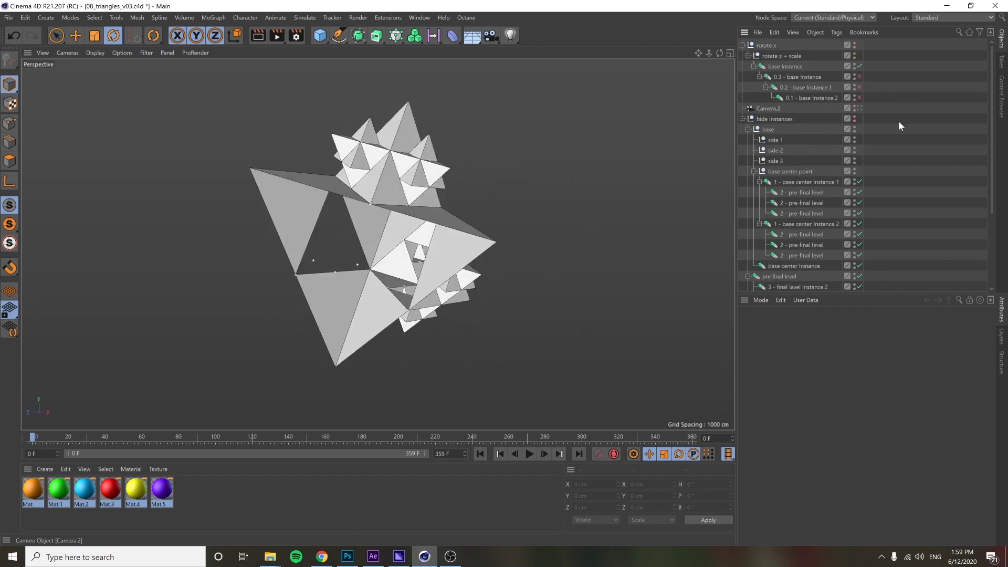
click(859, 108)
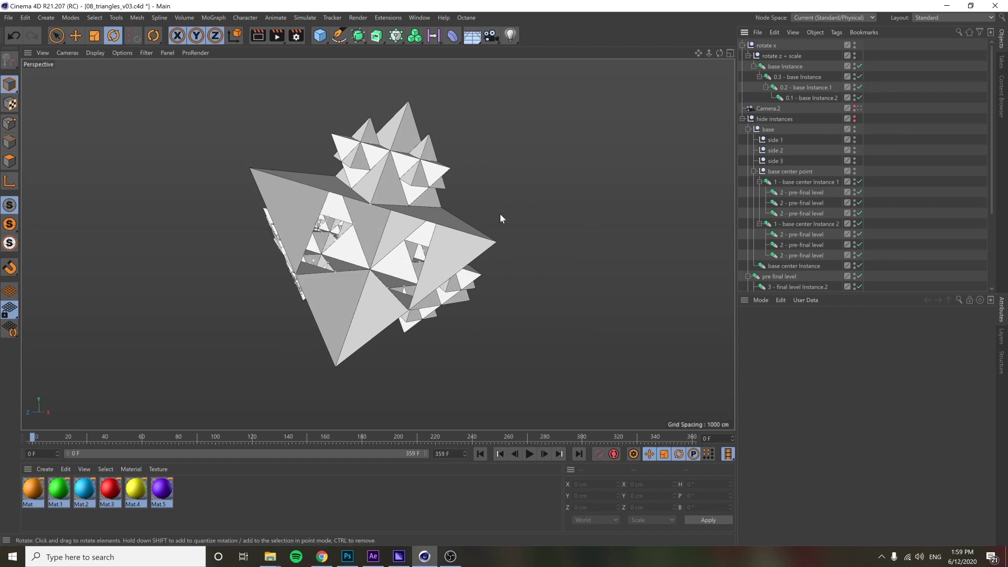
alt+drag(451, 226, 319, 231)
scroll(318, 231, up, 6)
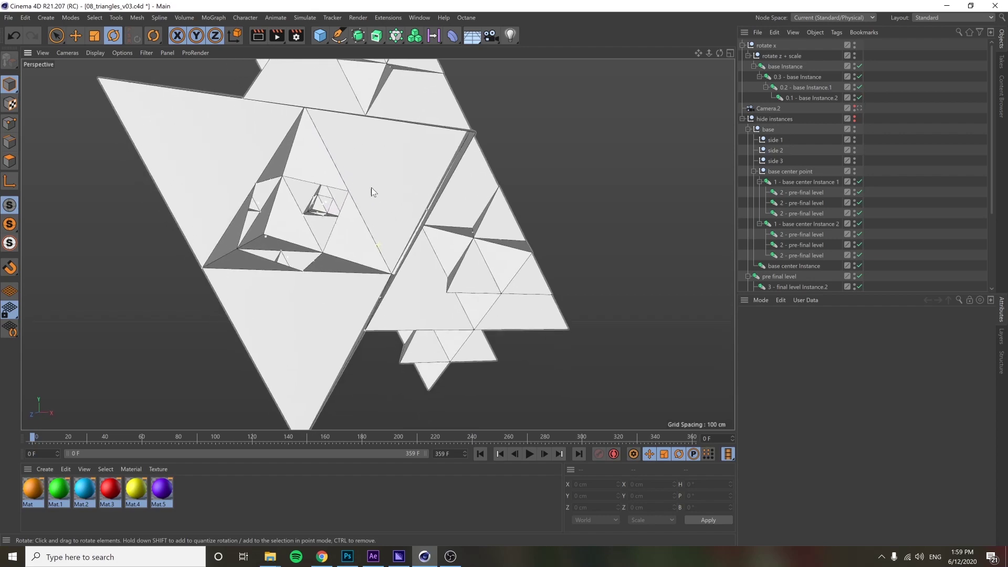
- Orbit closer and around the fractal, ending with the whole fractal in view
alt+drag(377, 188, 553, 77)
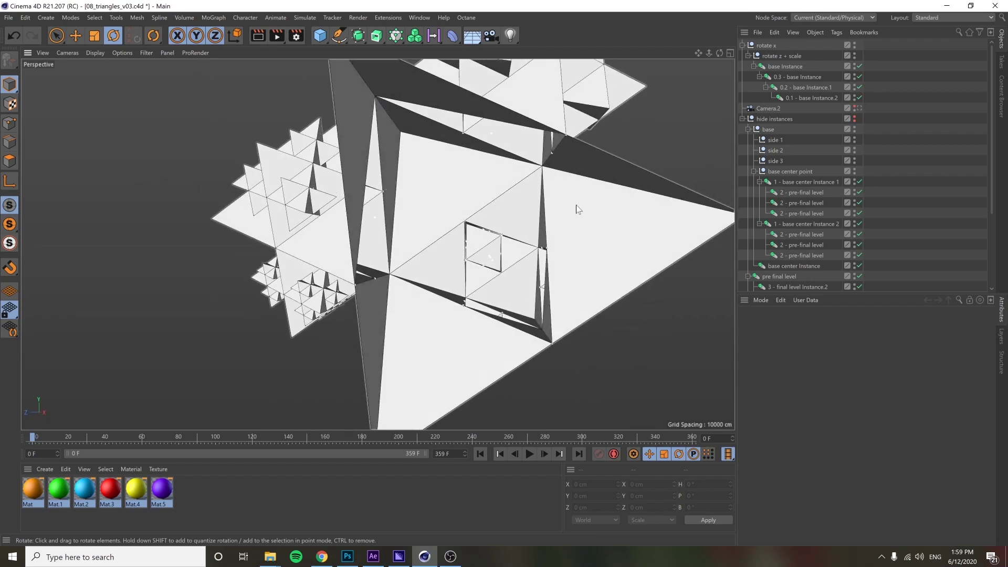
alt+drag(425, 185, 526, 185)
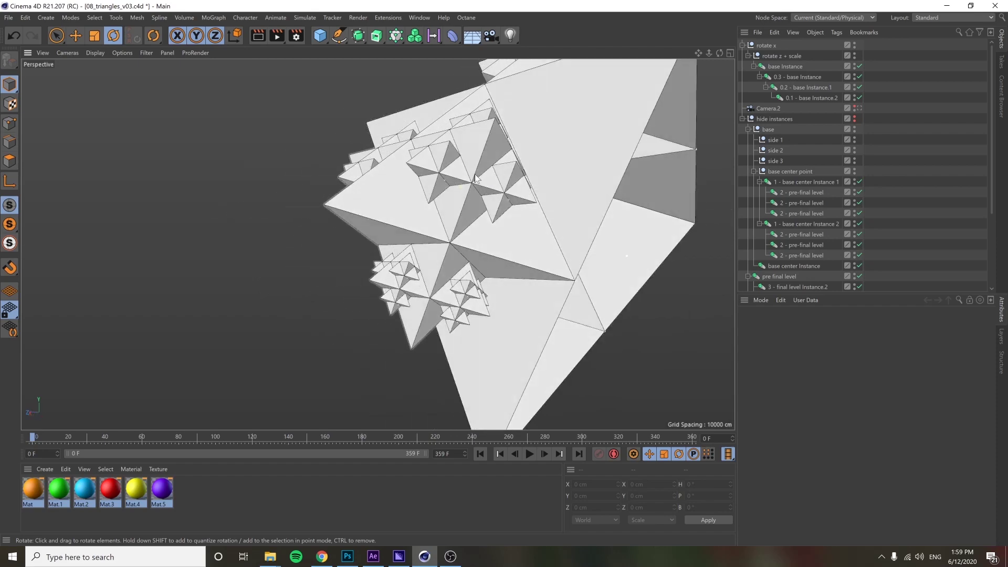
alt+drag(428, 212, 395, 178)
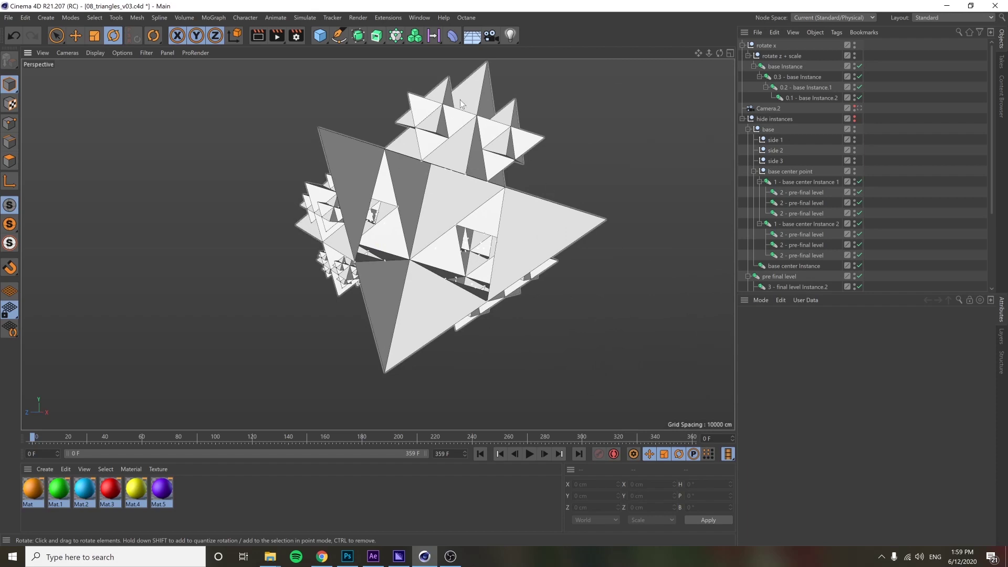
scroll(892, 231, down, 5)
scroll(887, 181, up, 5)
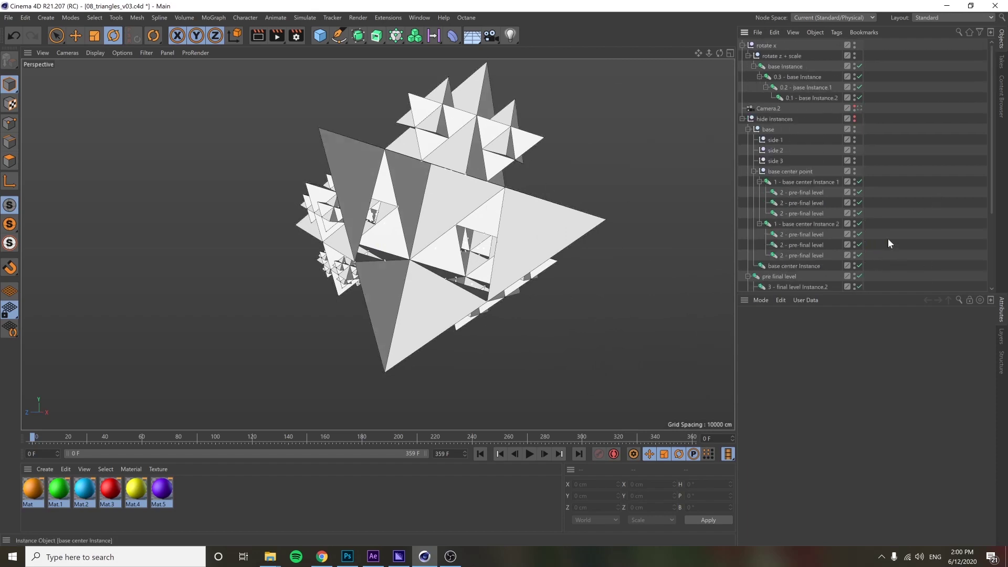
- Through Camera.2, scrub to about frame 207, play and stop the loop, then scrub again
click(859, 108)
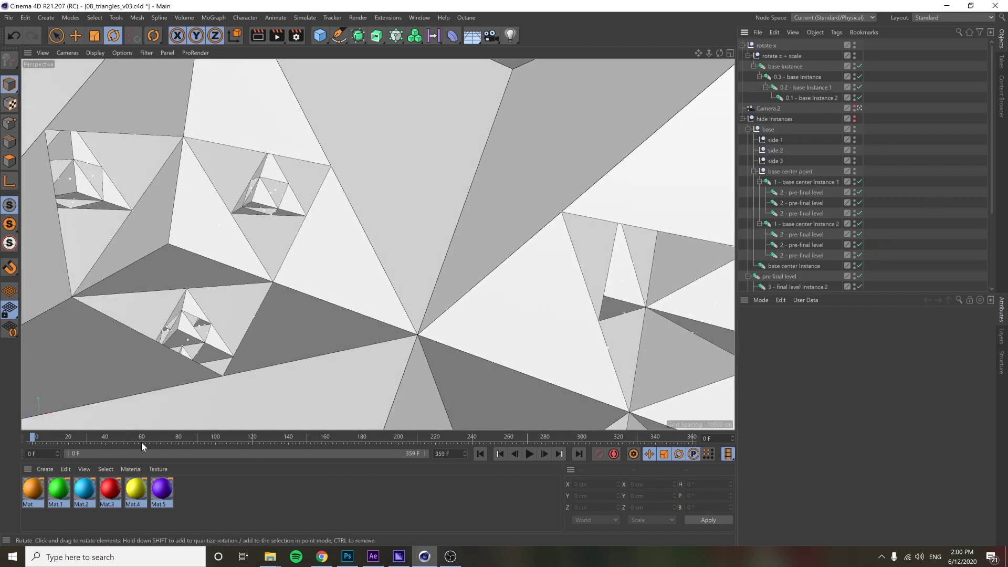
drag(31, 439, 673, 438)
key(F8)
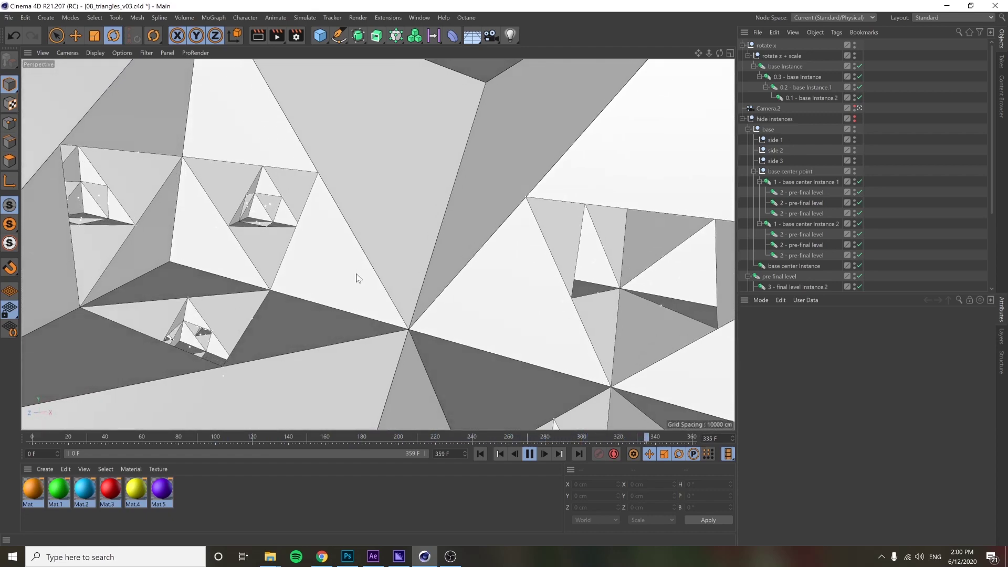
key(F8)
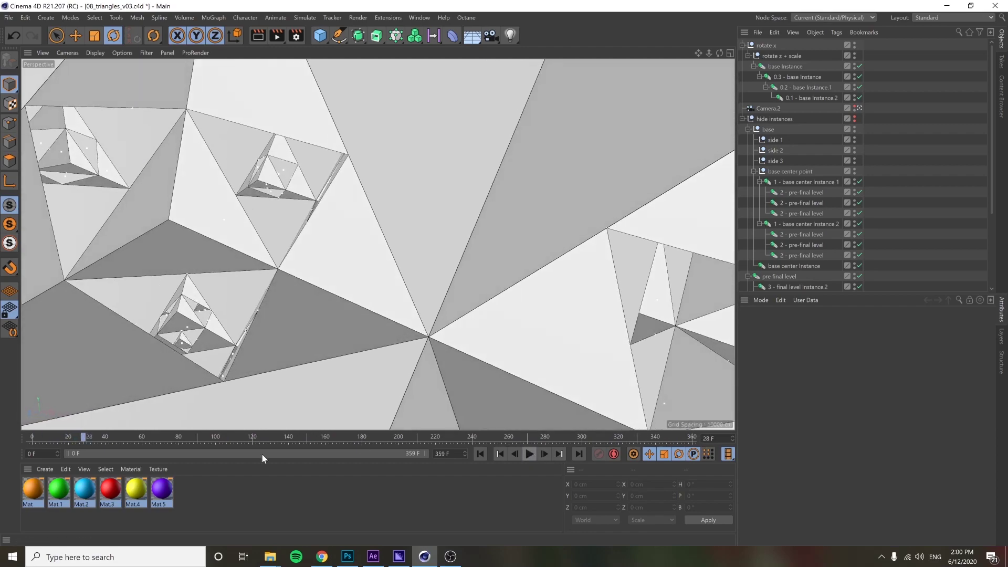
drag(84, 437, 692, 438)
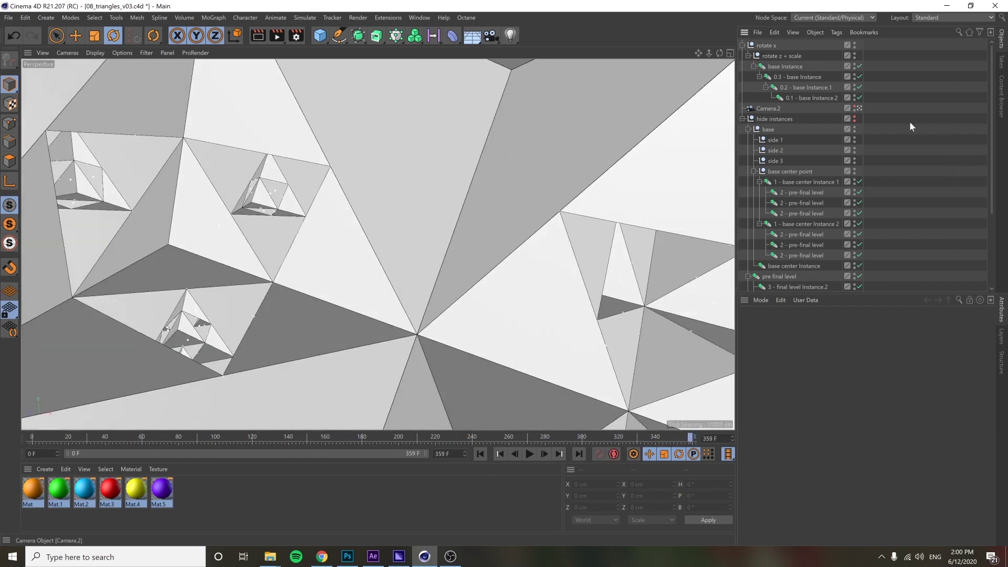
- Switch to the 09_triangles_v03_bts scene and select the base center null
click(418, 18)
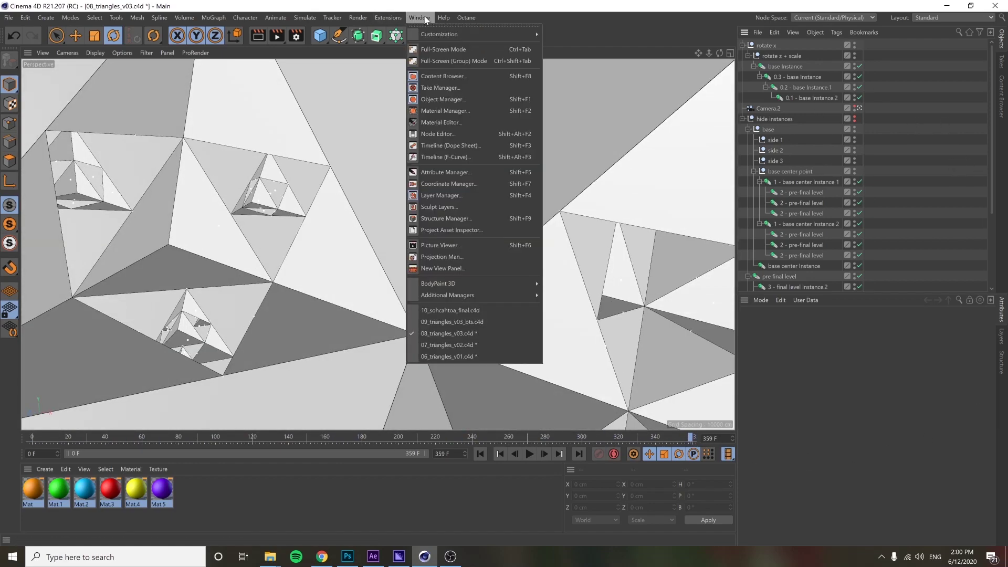
click(489, 324)
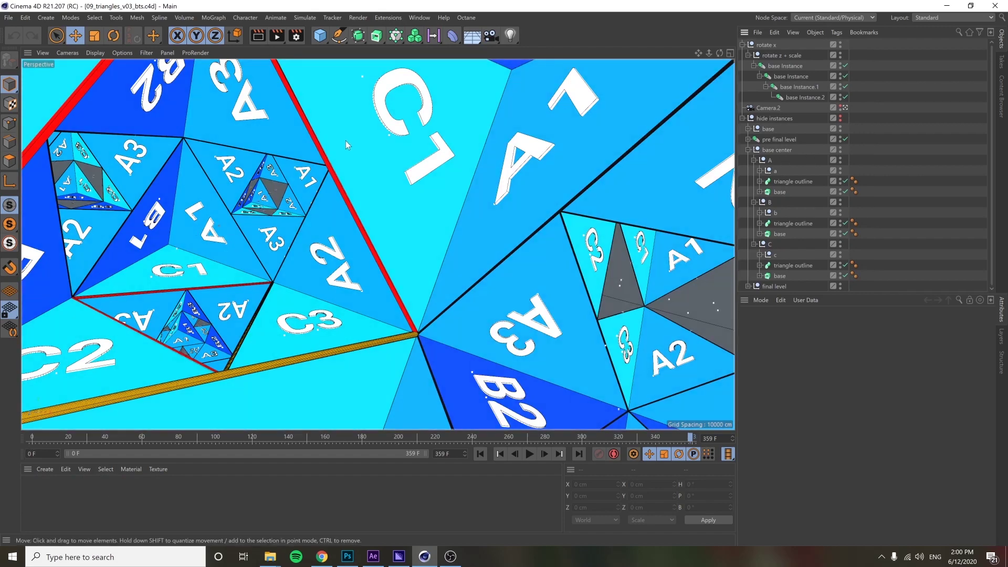
click(777, 151)
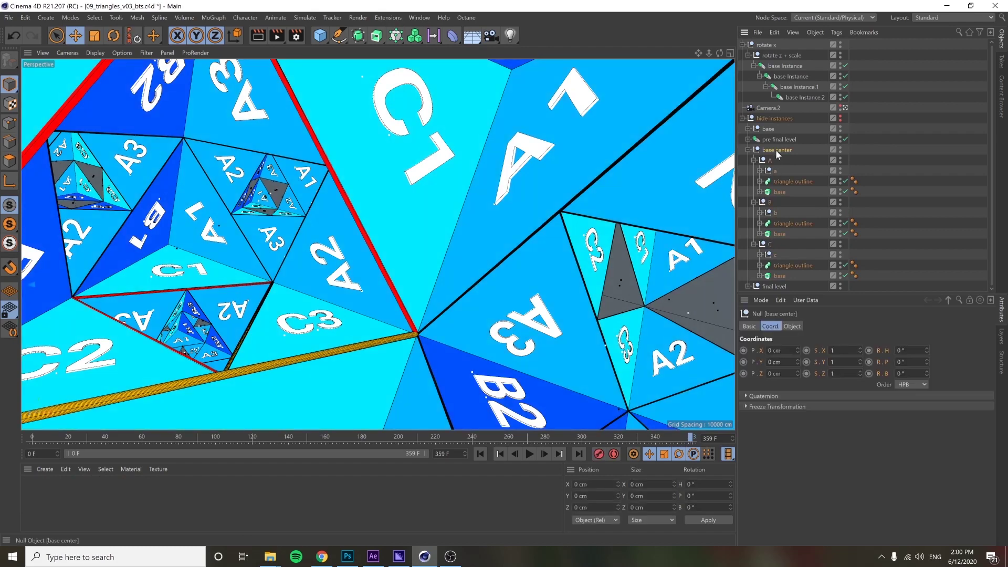
- Check the A and a nulls' coordinates and toggle the B labels' visibility off and on
click(773, 160)
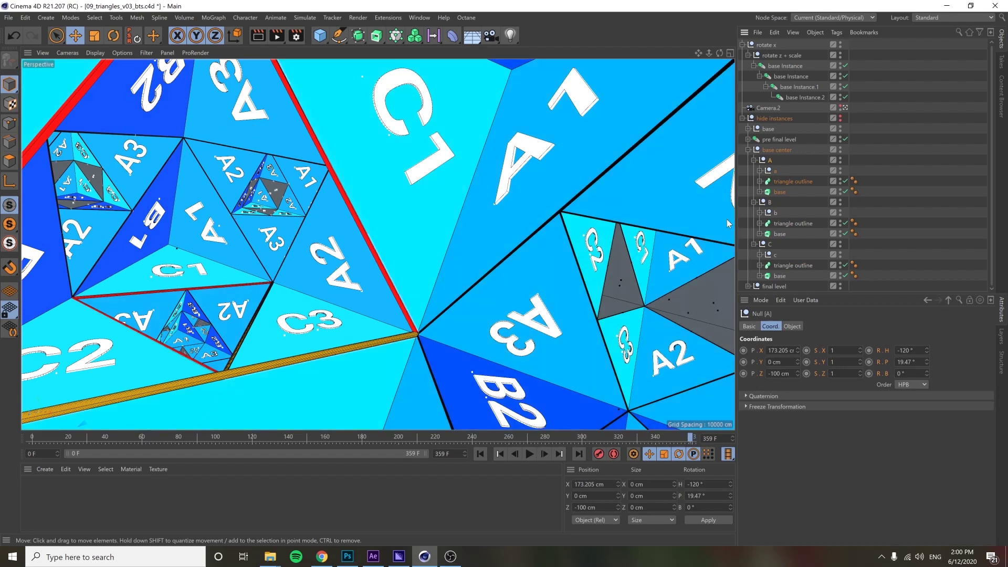
click(776, 171)
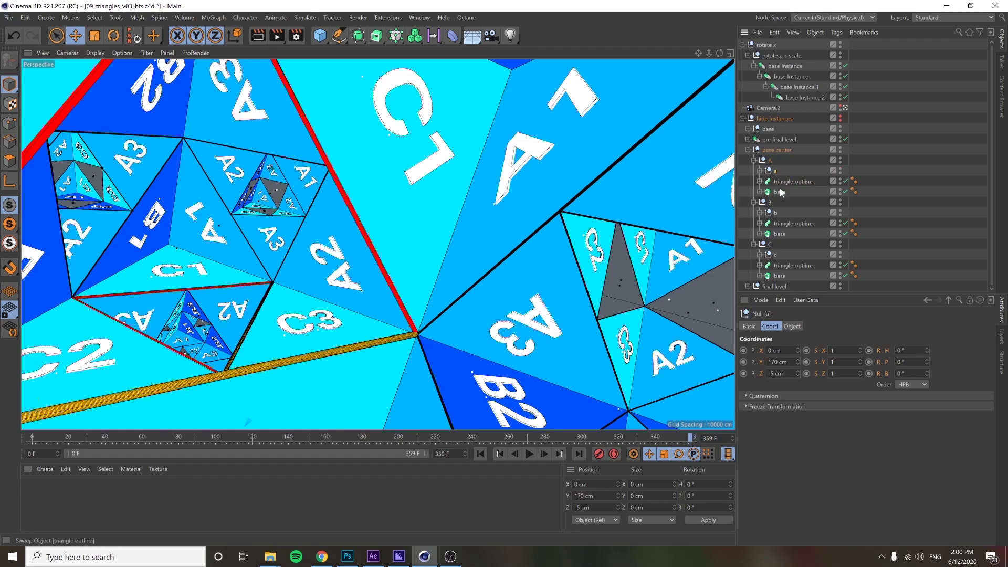
click(840, 212)
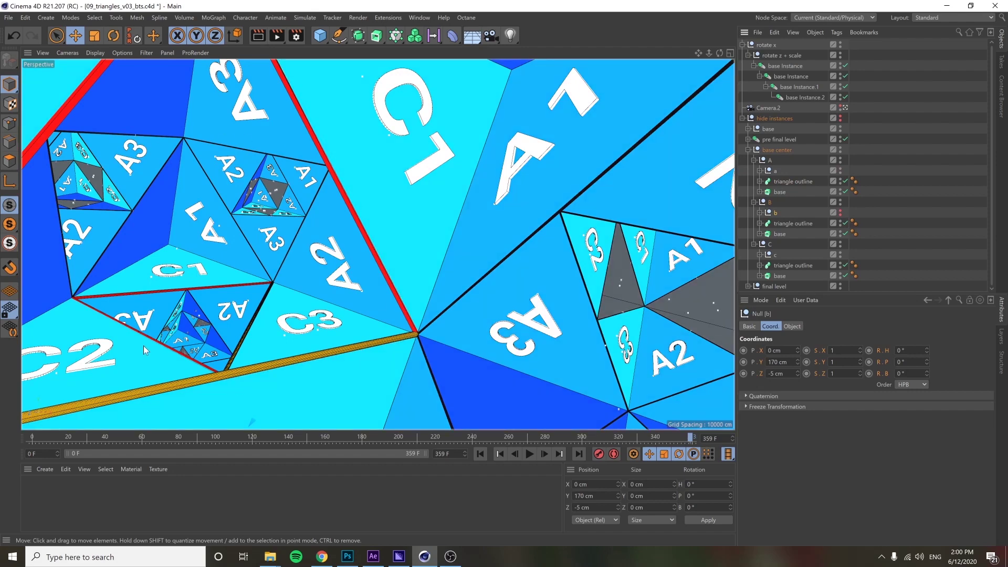
click(840, 213)
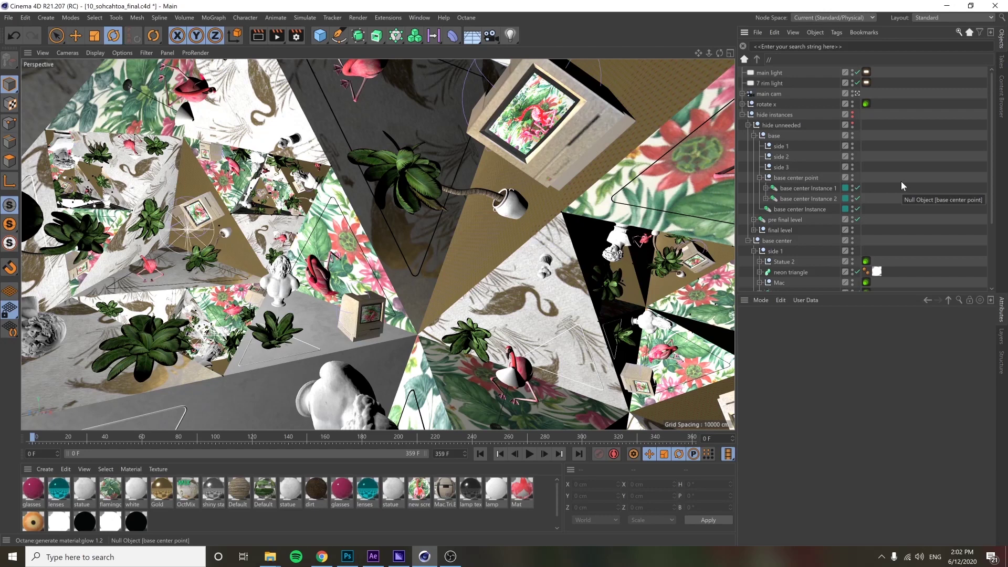
- Inspect both base center Instances' properties and scrub the animation to frame 95 and back
click(816, 187)
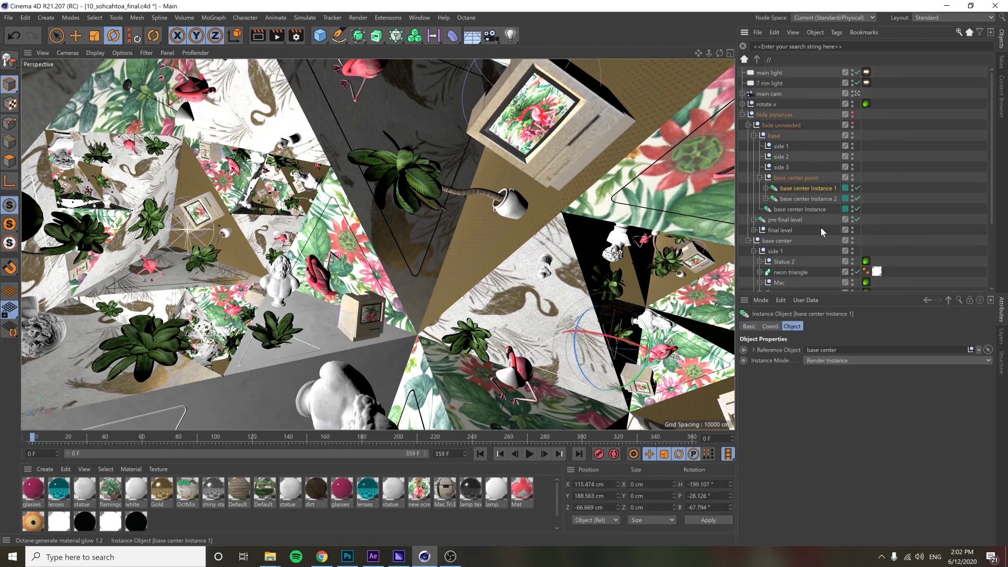
click(807, 200)
click(808, 188)
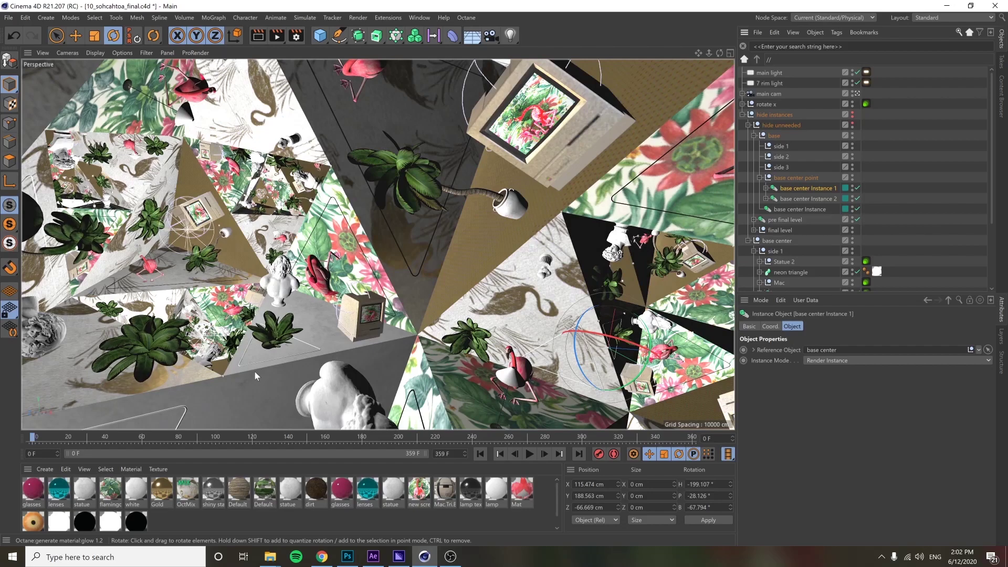
drag(36, 441, 510, 438)
drag(401, 453, 17, 442)
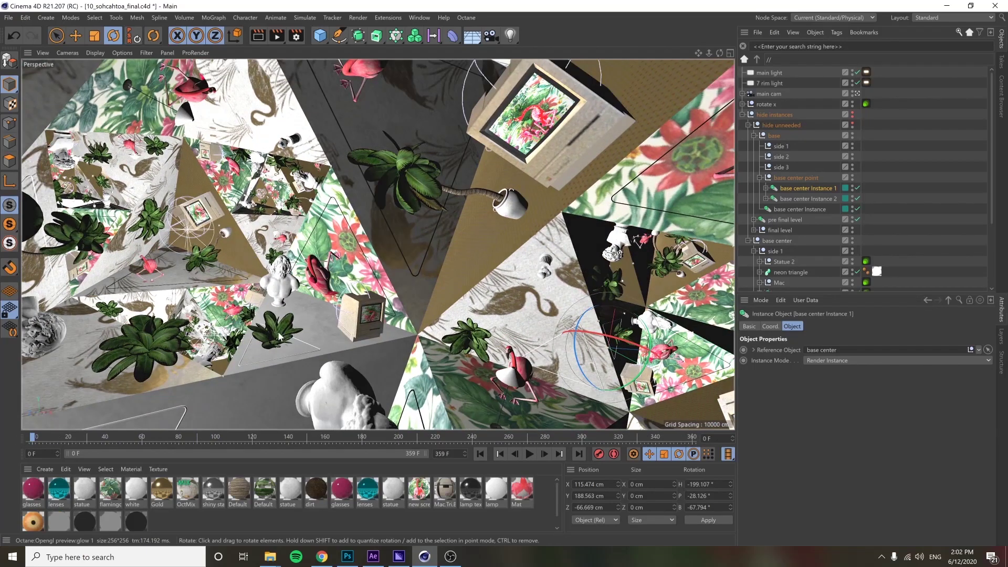
- Collapse the object list, leave the main cam, and show only the single base pyramid
key(ctrl+z)
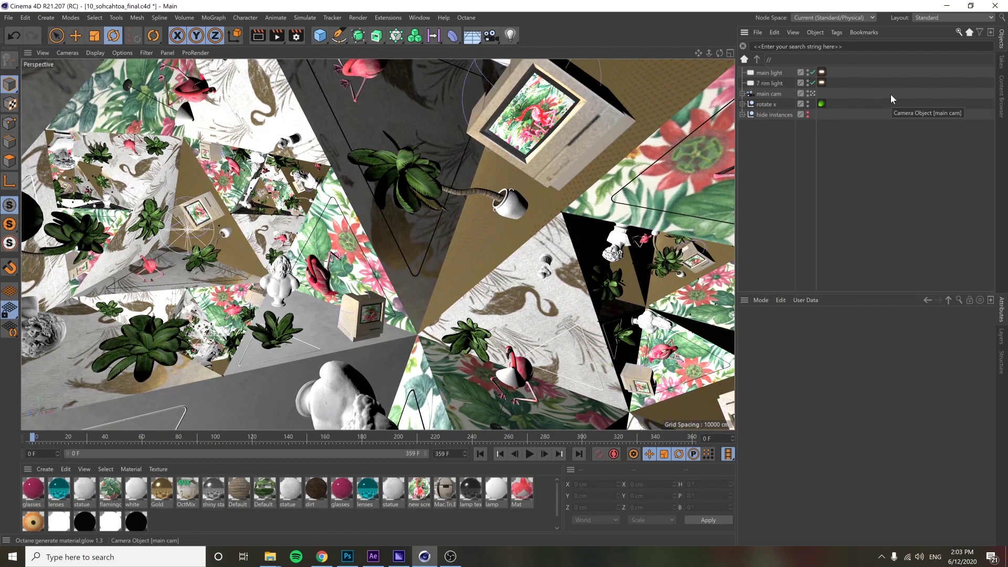
click(812, 94)
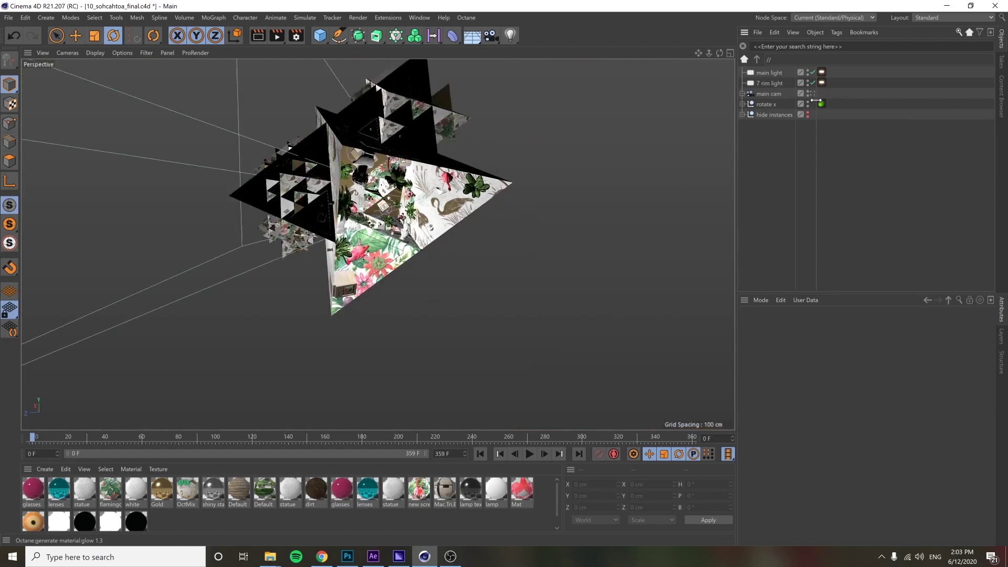
click(807, 104)
click(807, 113)
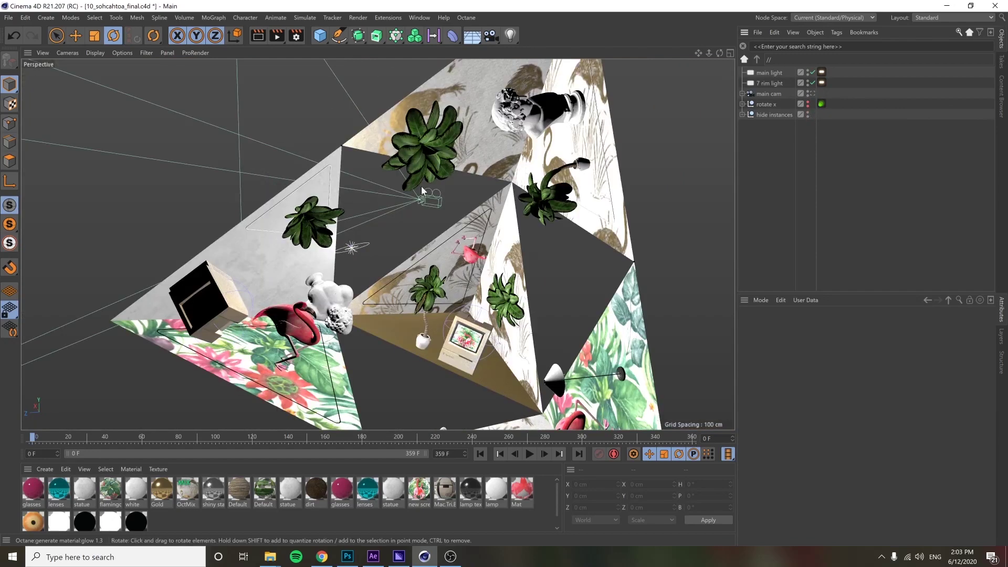
alt+drag(464, 260, 497, 288)
- Nudge the Mac model slightly right, then restore all instanced copies and the main cam view
click(436, 291)
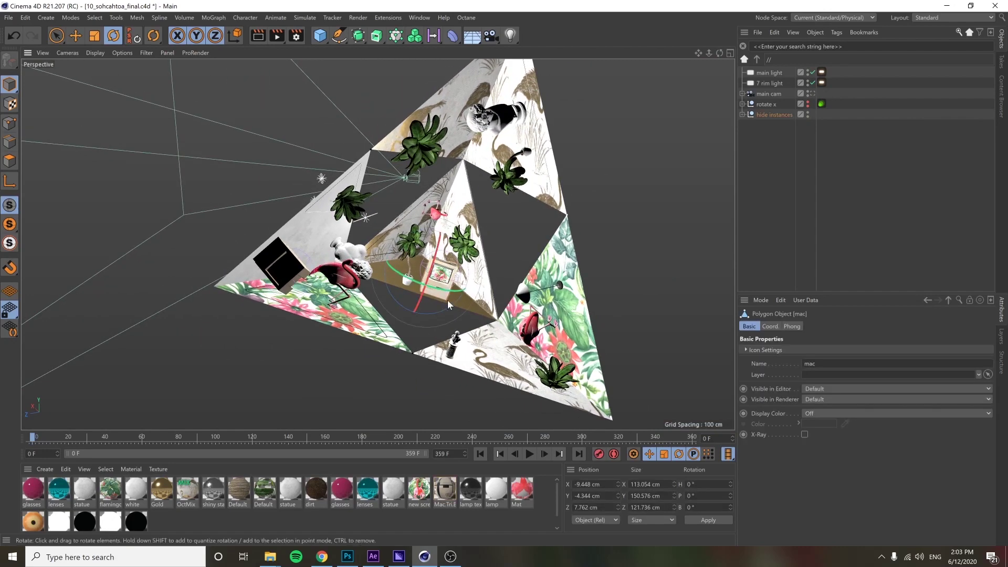
key(e)
drag(489, 293, 502, 297)
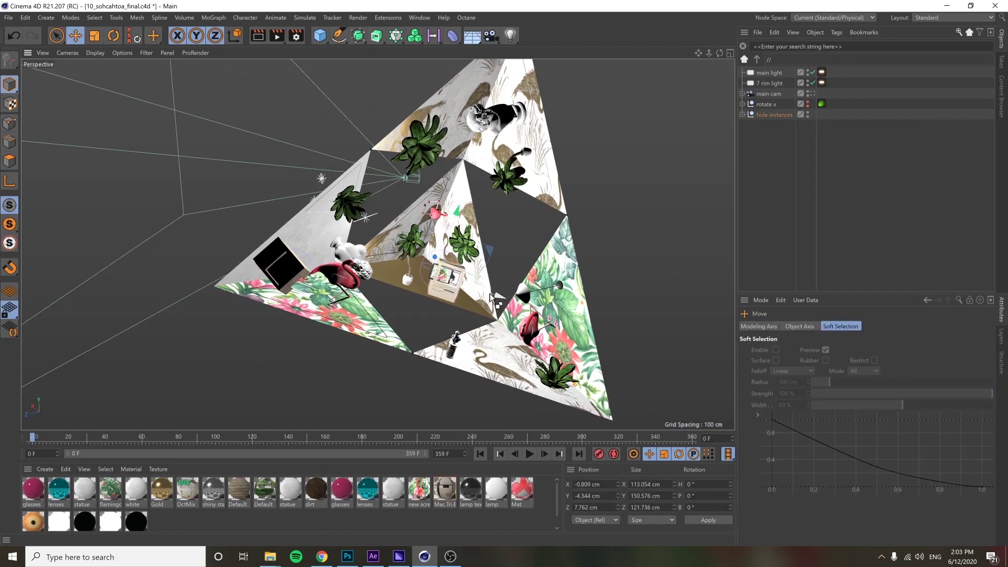
click(531, 328)
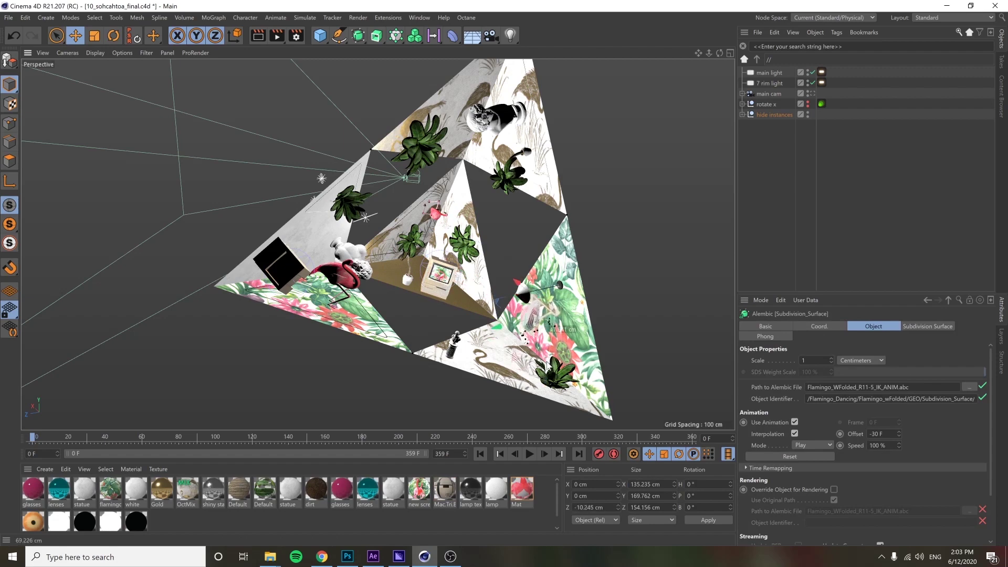
click(751, 144)
click(807, 113)
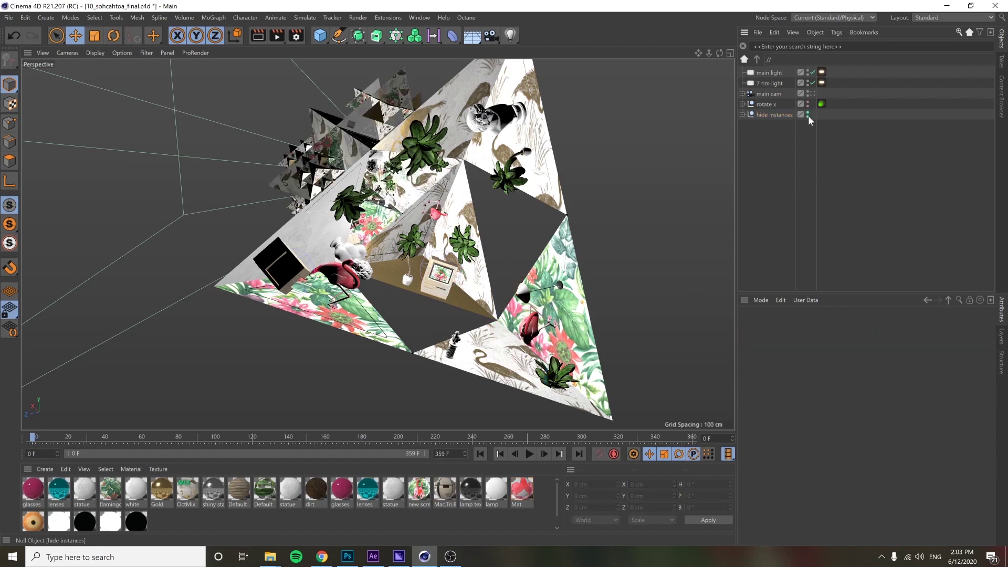
click(812, 93)
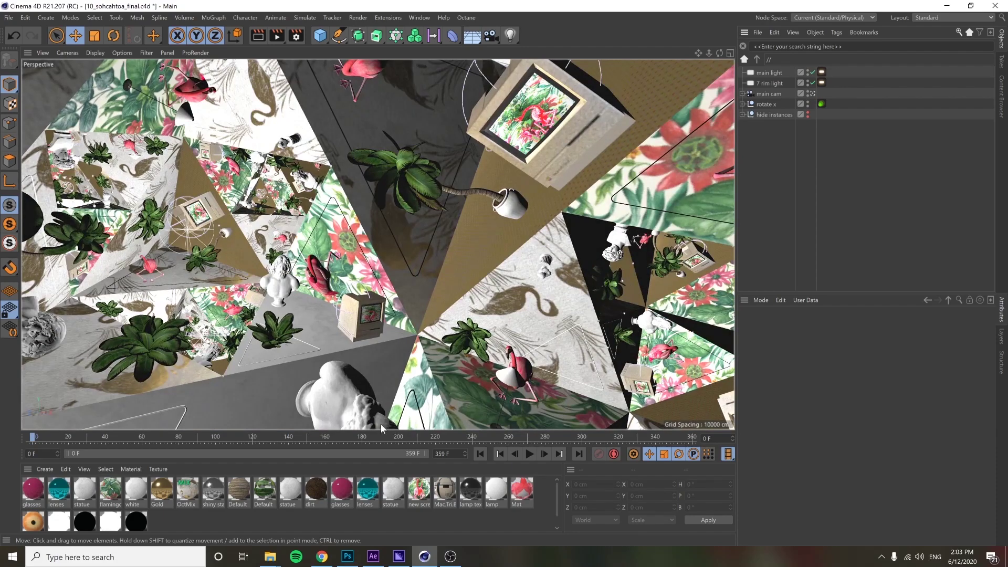
- Scrub the main camera's zoom forward from frame 0 toward the loop's end
drag(53, 436, 668, 443)
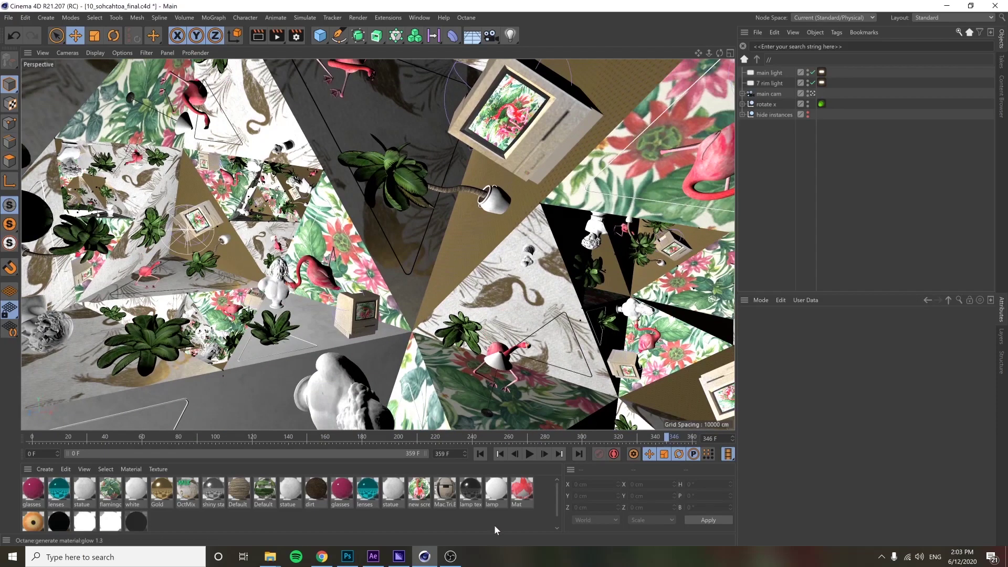